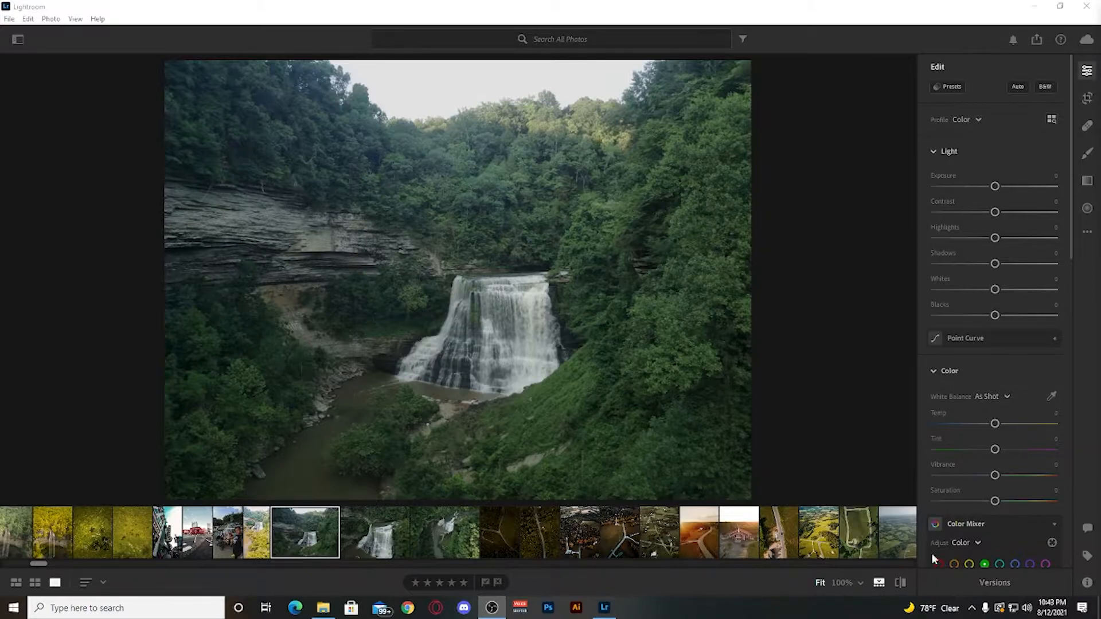
- Set the waterfall photo's exposure to +0.63, contrast to +27, highlights to -46 and shadows to -39
{"action": "scroll", "coordinate": [1013, 476], "scroll_direction": "down", "scroll_amount": 3}
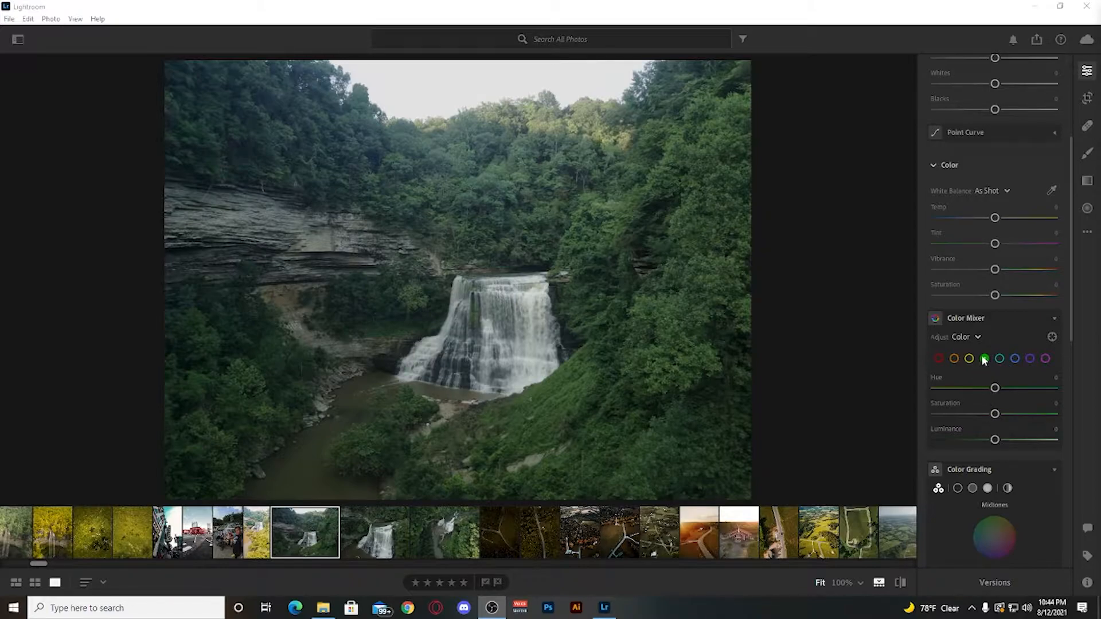
{"action": "scroll", "coordinate": [985, 358], "scroll_direction": "up", "scroll_amount": 3}
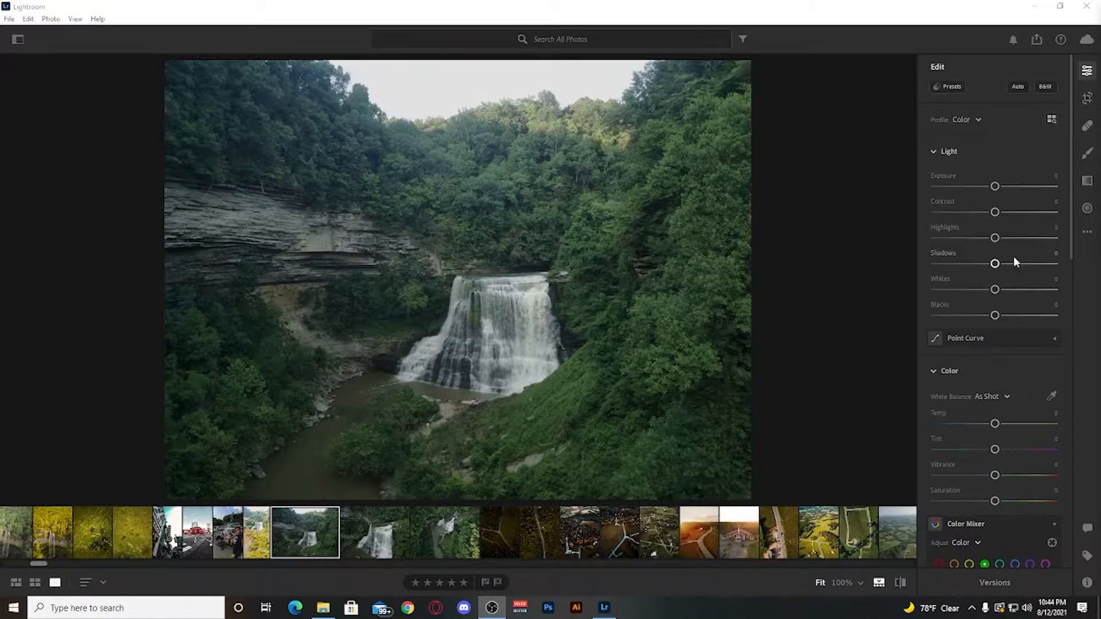
{"action": "left_click_drag", "start_coordinate": [995, 186], "coordinate": [1002, 186]}
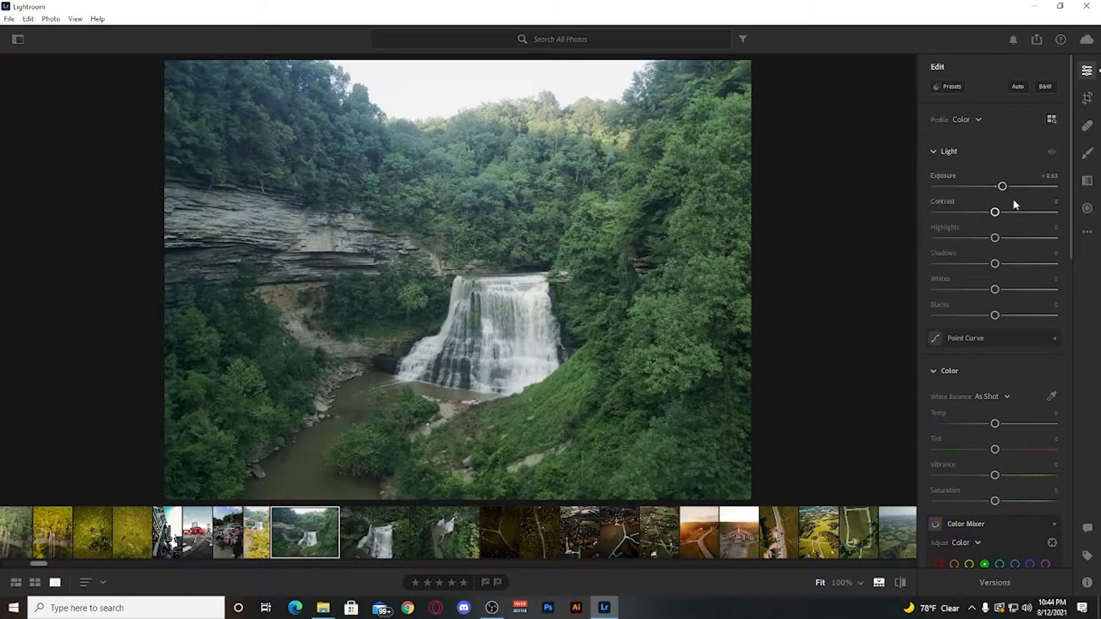
{"action": "left_click_drag", "start_coordinate": [996, 213], "coordinate": [1012, 212]}
{"action": "left_click_drag", "start_coordinate": [996, 241], "coordinate": [972, 265]}
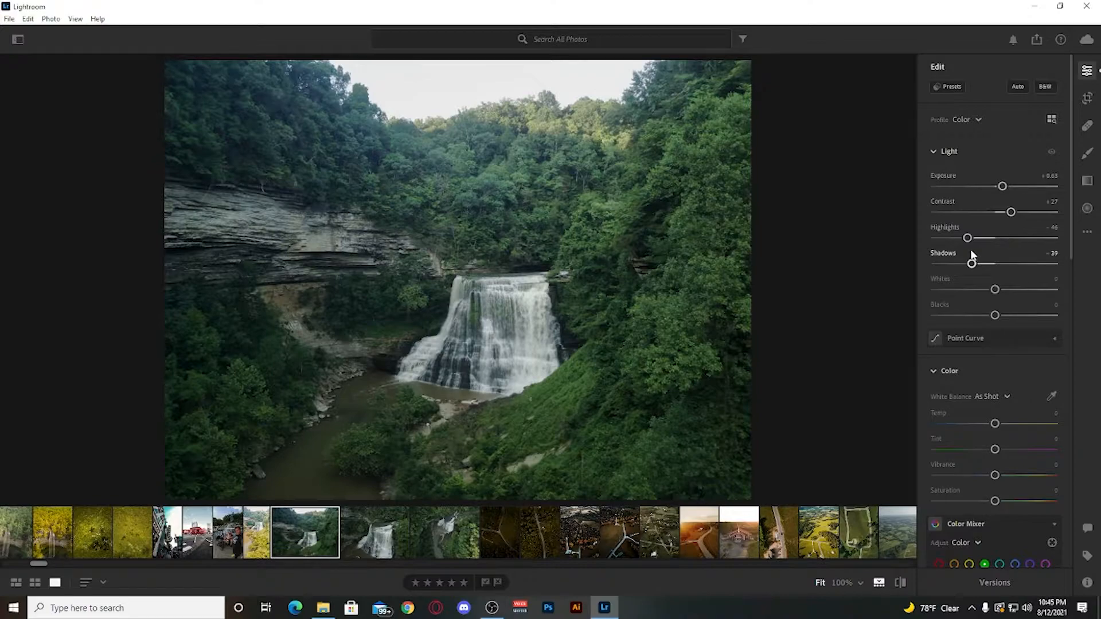
- Compare the edit with the original photo and set whites to +20 and blacks to -25
{"action": "key", "text": "backslash"}
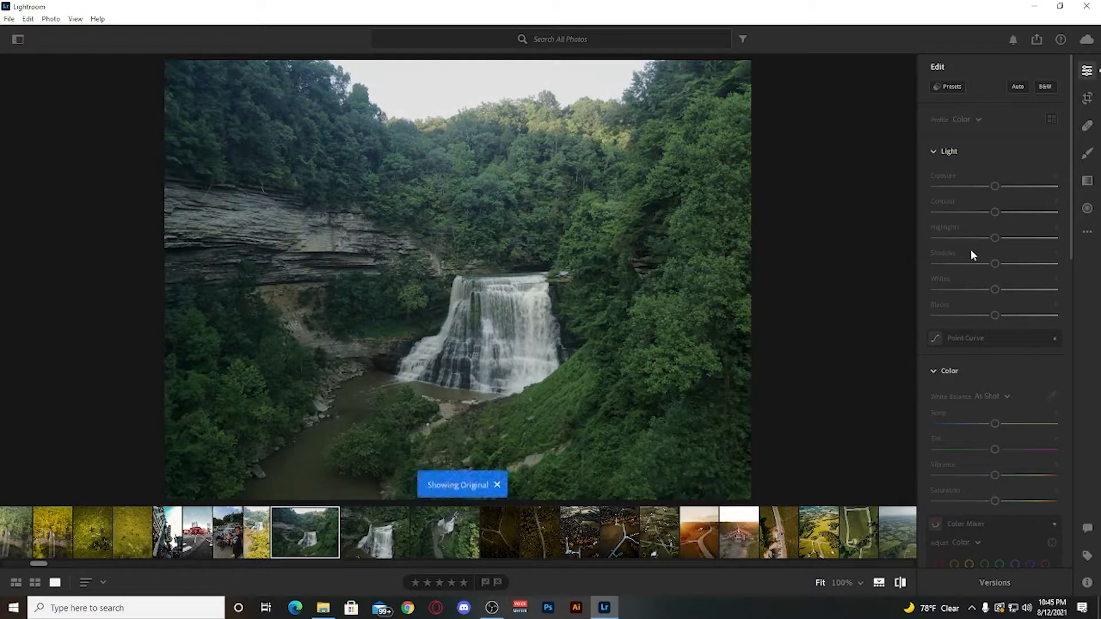
{"action": "key", "text": "backslash"}
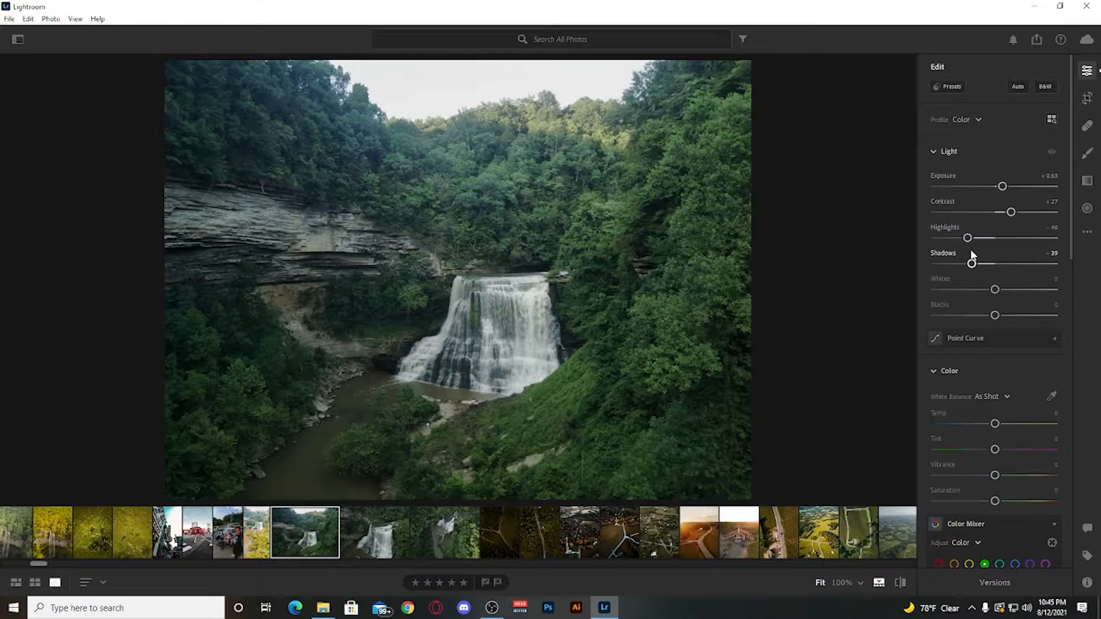
{"action": "mouse_move", "coordinate": [995, 290]}
{"action": "left_mouse_down"}
{"action": "mouse_move", "coordinate": [1019, 291]}
{"action": "mouse_move", "coordinate": [1005, 289]}
{"action": "left_mouse_up"}
{"action": "left_click_drag", "start_coordinate": [996, 317], "coordinate": [982, 316]}
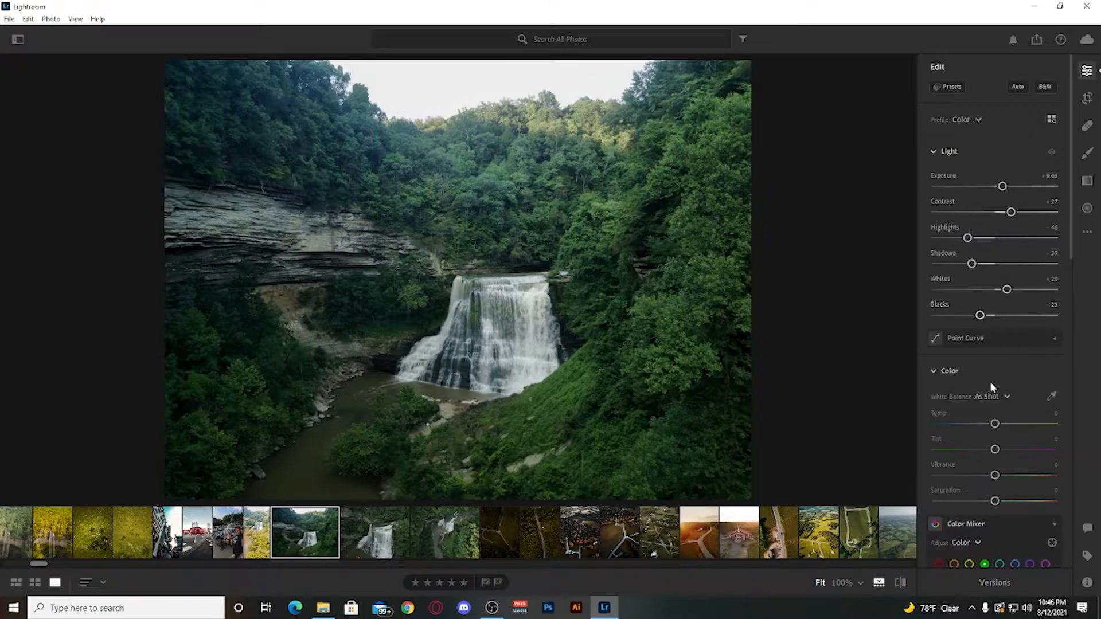
- Cool the photo slightly by setting the white balance temperature to -4
{"action": "scroll", "coordinate": [988, 383], "scroll_direction": "down", "scroll_amount": 3}
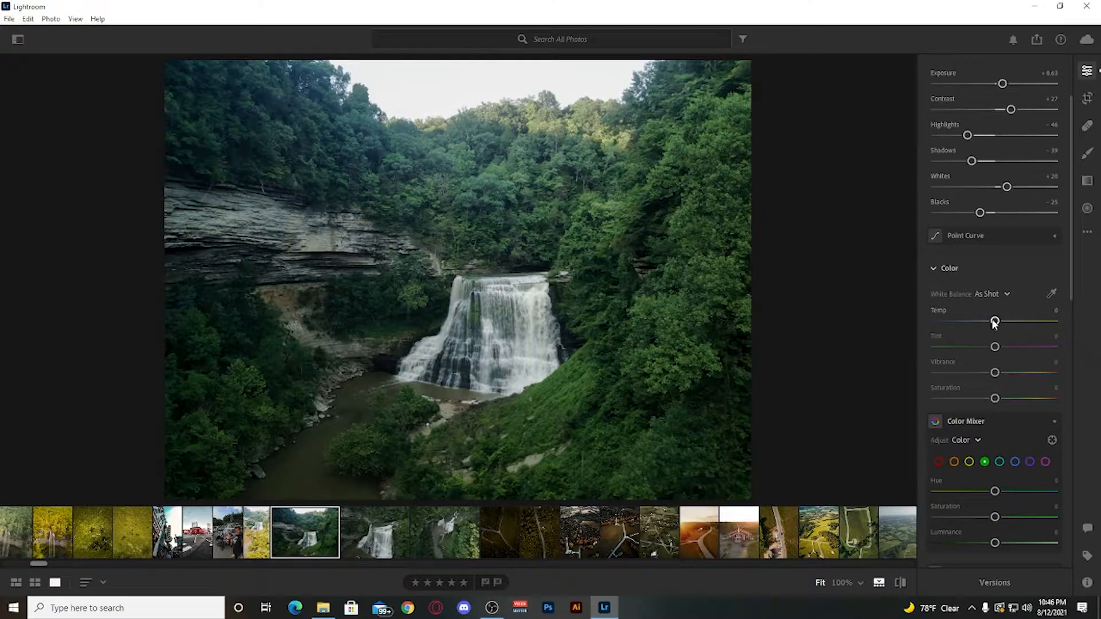
{"action": "left_click_drag", "start_coordinate": [994, 323], "coordinate": [993, 323]}
{"action": "left_click_drag", "start_coordinate": [993, 322], "coordinate": [992, 321]}
{"action": "key", "text": "g"}
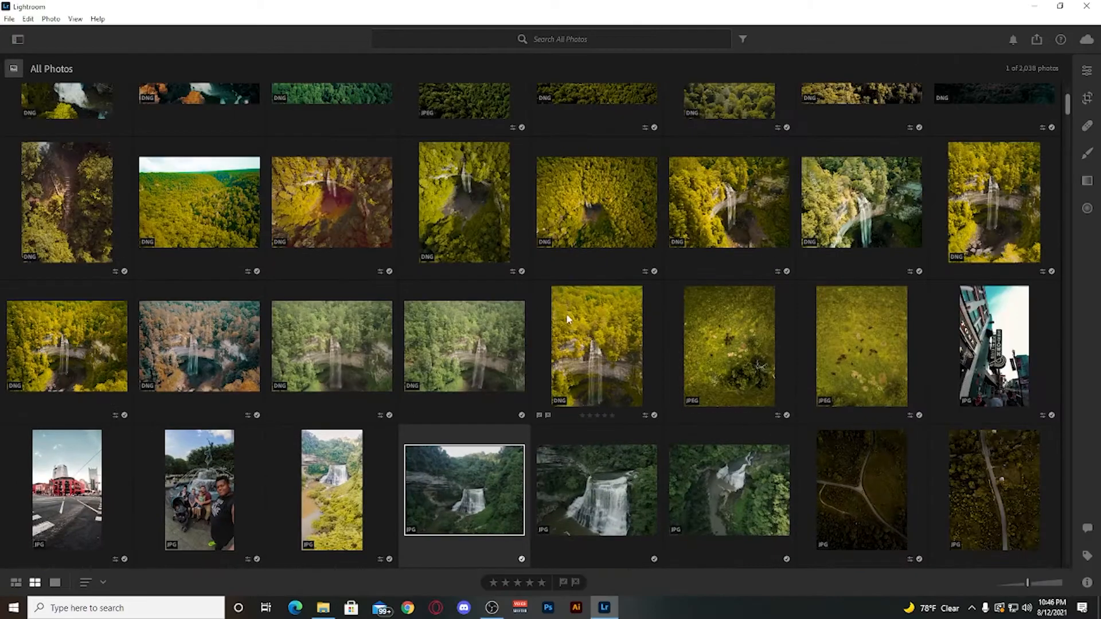
{"action": "double_click", "coordinate": [467, 508]}
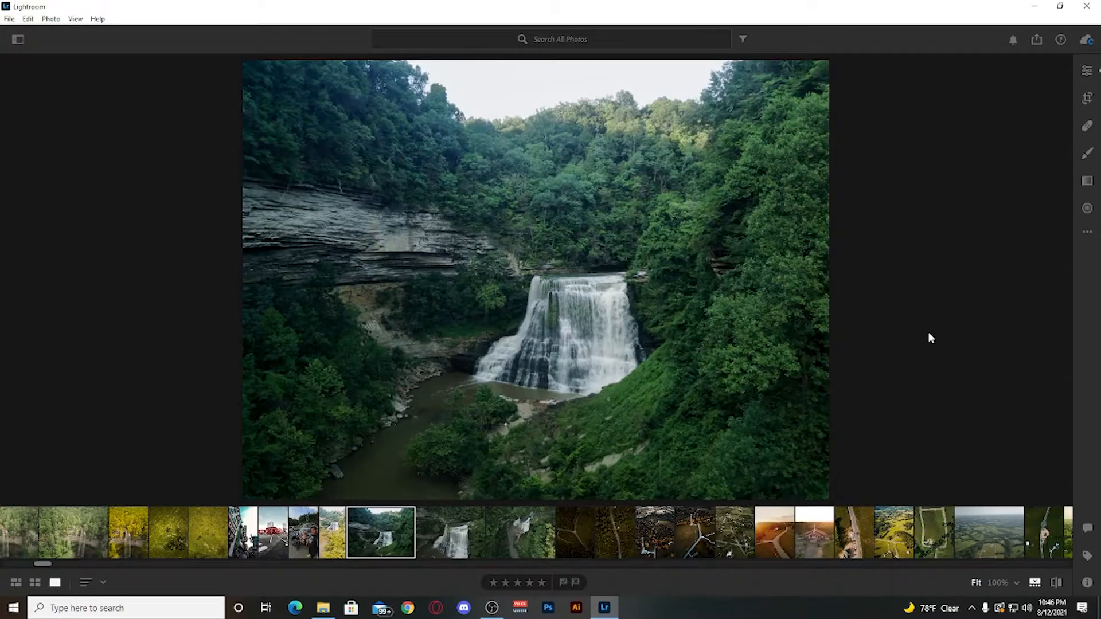
{"action": "left_click", "coordinate": [1086, 70]}
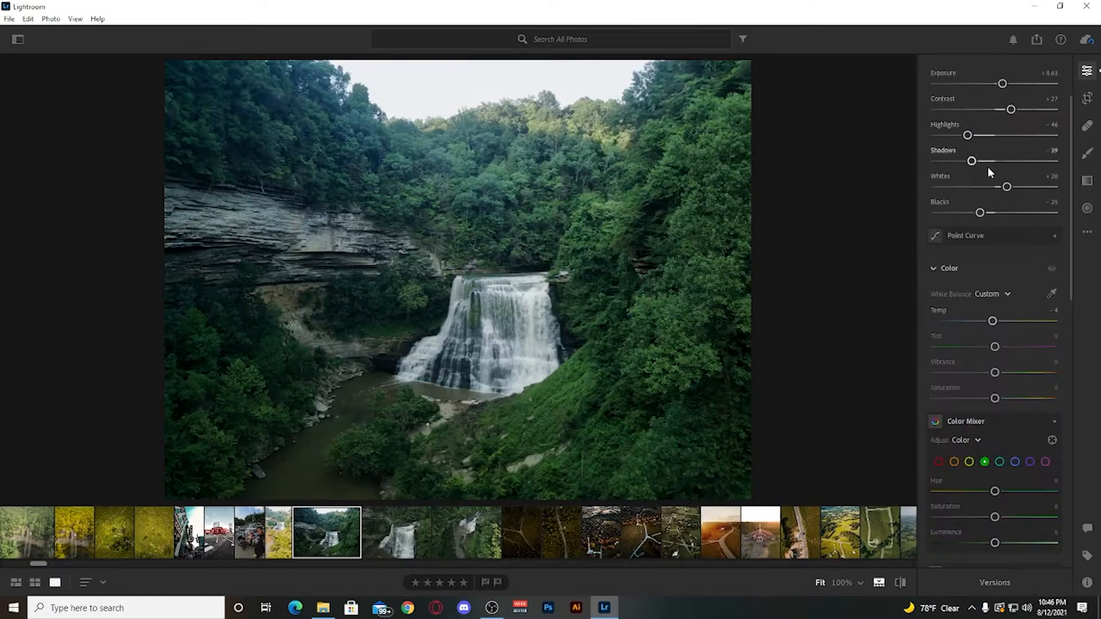
- Set the temperature to -3 and the tint to +16, checking the waterfall up close and against the original
{"action": "left_click_drag", "start_coordinate": [992, 322], "coordinate": [993, 323]}
{"action": "left_click_drag", "start_coordinate": [995, 348], "coordinate": [1006, 348]}
{"action": "left_click", "coordinate": [486, 284]}
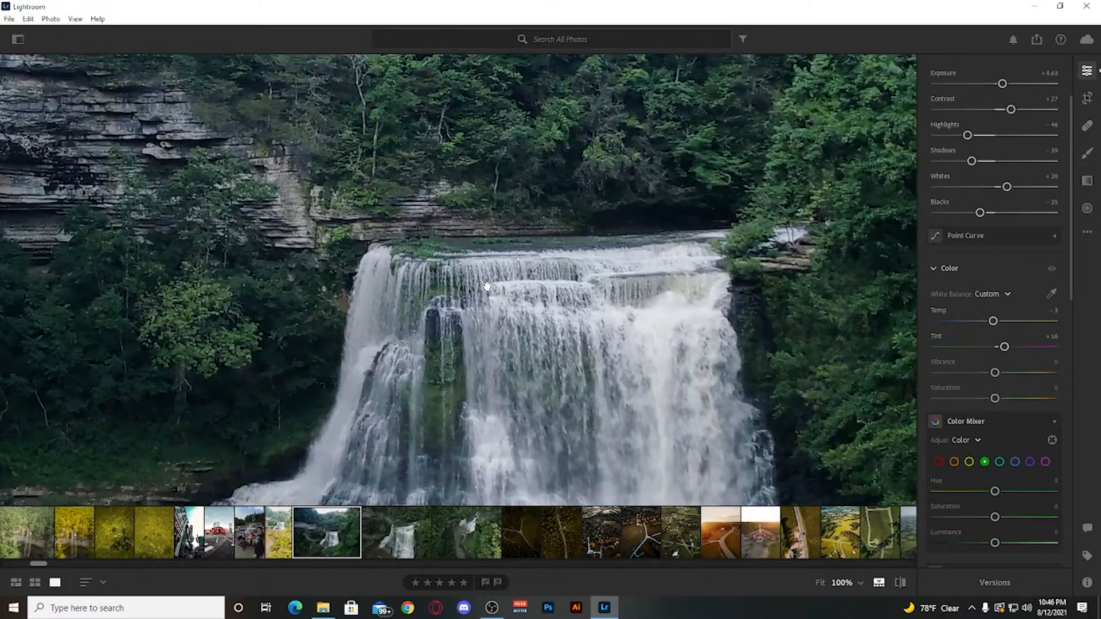
{"action": "left_click", "coordinate": [487, 287]}
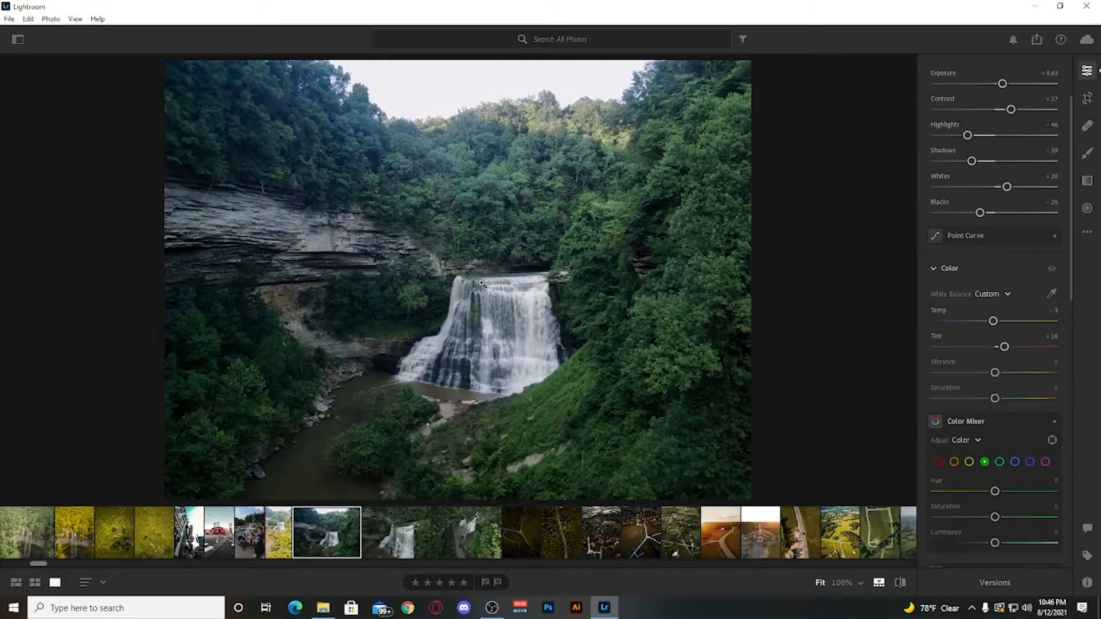
{"action": "key", "text": "backslash"}
{"action": "key", "text": "backslash"}
- Set the photo's vibrance to +20 and overall saturation to -15, and check it against the original
{"action": "left_click_drag", "start_coordinate": [998, 374], "coordinate": [1007, 373]}
{"action": "left_click_drag", "start_coordinate": [995, 400], "coordinate": [986, 400]}
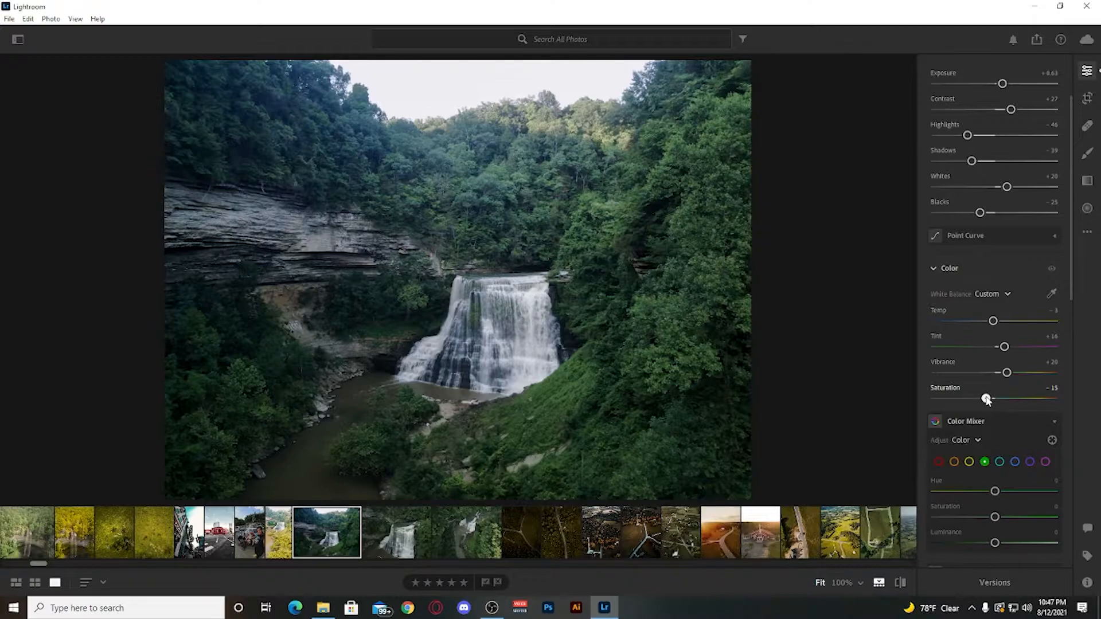
{"action": "key", "text": "backslash"}
- In the Color Mixer, set the green hue to -61 and luminance to +43, and raise the green saturation
{"action": "left_click_drag", "start_coordinate": [995, 492], "coordinate": [957, 492]}
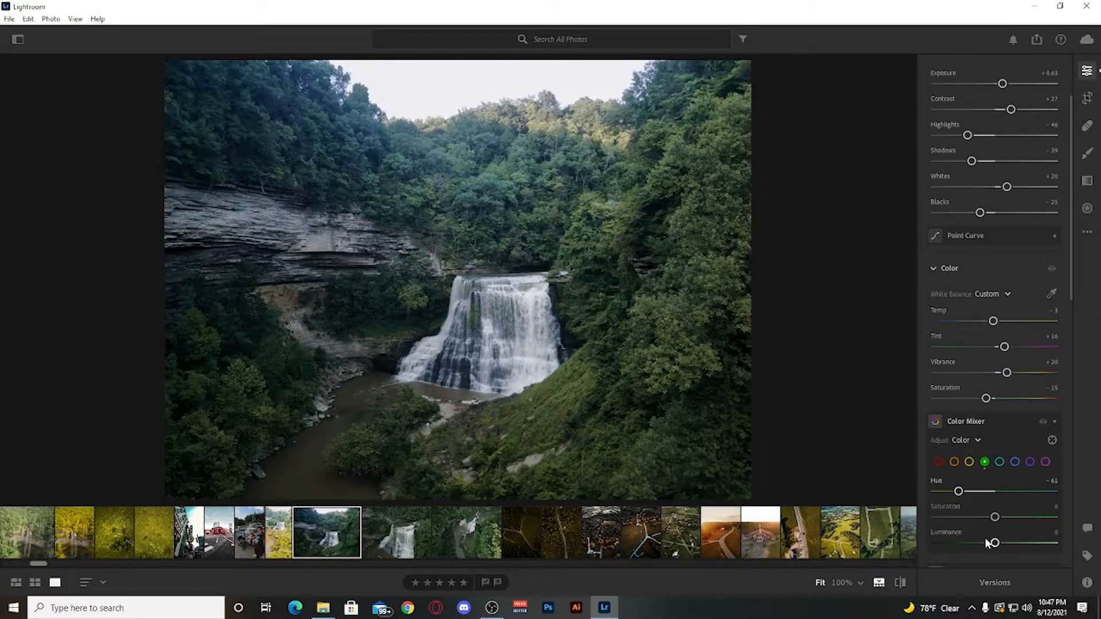
{"action": "left_click_drag", "start_coordinate": [996, 545], "coordinate": [1021, 545]}
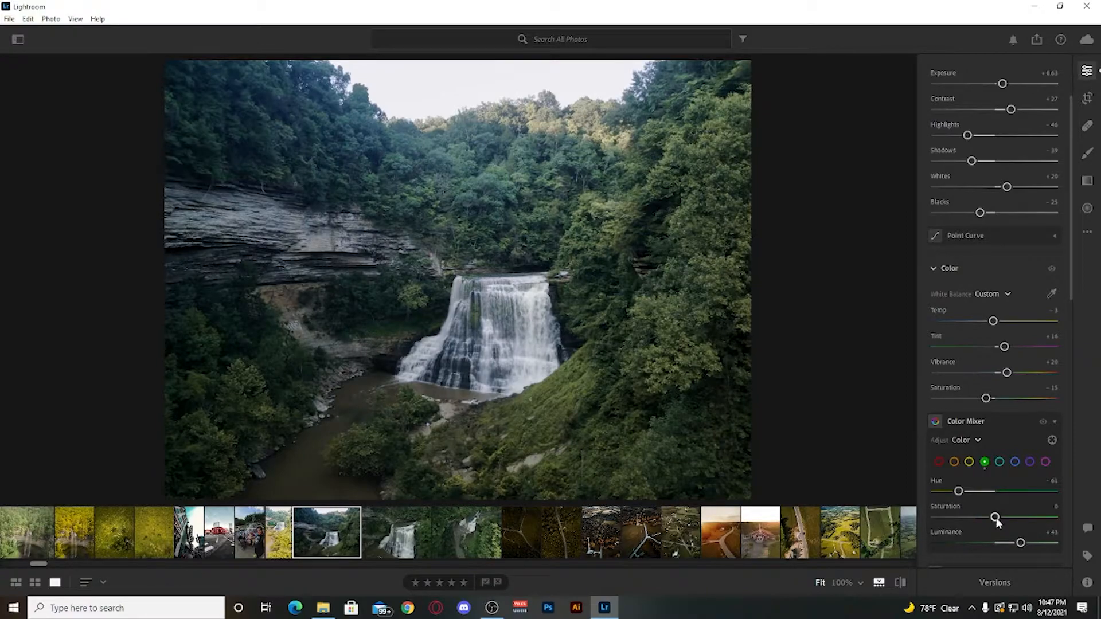
{"action": "left_click_drag", "start_coordinate": [995, 518], "coordinate": [1019, 518]}
- In the Color Mixer, set the yellow hue to -62, saturation to +20 and luminance to +60
{"action": "left_click", "coordinate": [969, 463]}
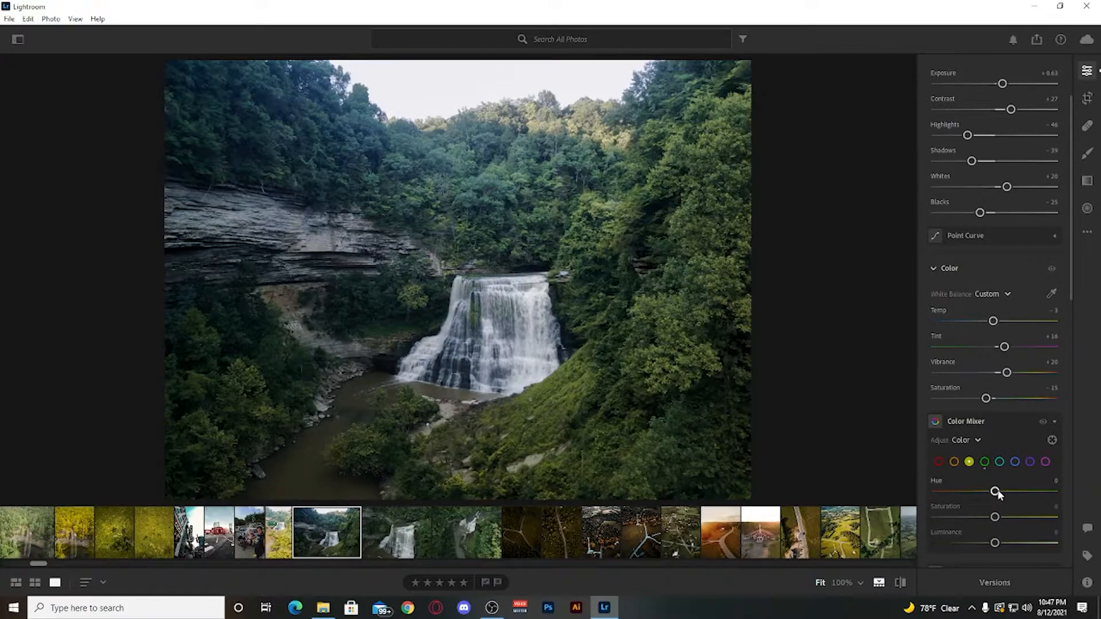
{"action": "mouse_move", "coordinate": [995, 491]}
{"action": "left_mouse_down"}
{"action": "mouse_move", "coordinate": [923, 494]}
{"action": "mouse_move", "coordinate": [981, 493]}
{"action": "left_mouse_up"}
{"action": "mouse_move", "coordinate": [1052, 492]}
{"action": "left_mouse_down"}
{"action": "mouse_move", "coordinate": [936, 495]}
{"action": "mouse_move", "coordinate": [1049, 491]}
{"action": "left_mouse_up"}
{"action": "left_click_drag", "start_coordinate": [947, 495], "coordinate": [1031, 543]}
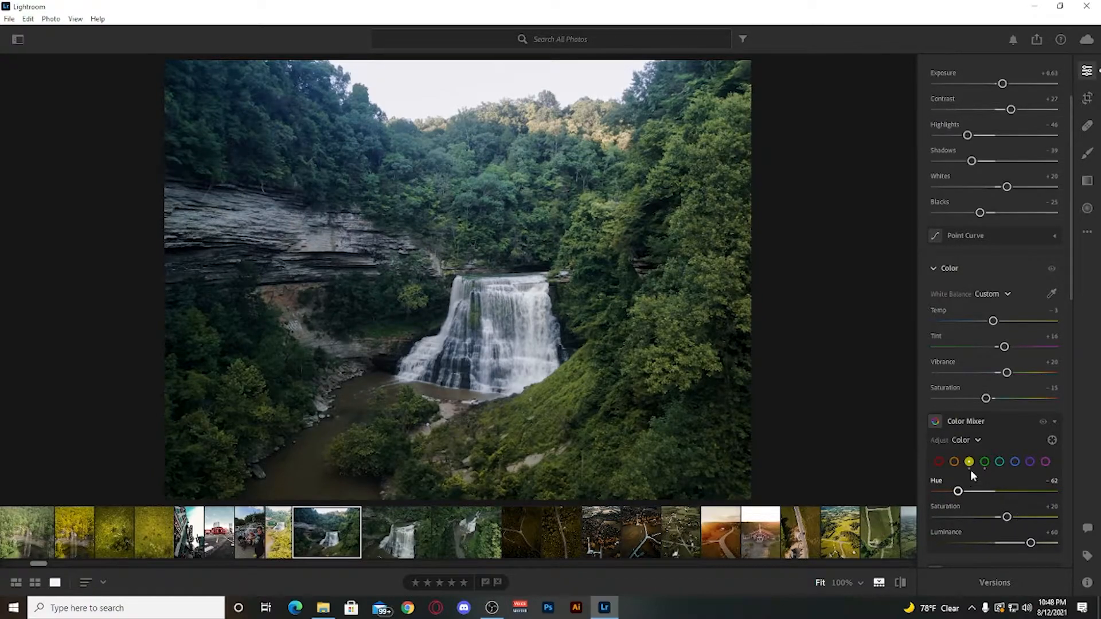
- In the Color Mixer, set the aqua hue to -61, saturation to -18 and luminance to +45
{"action": "left_click", "coordinate": [999, 461]}
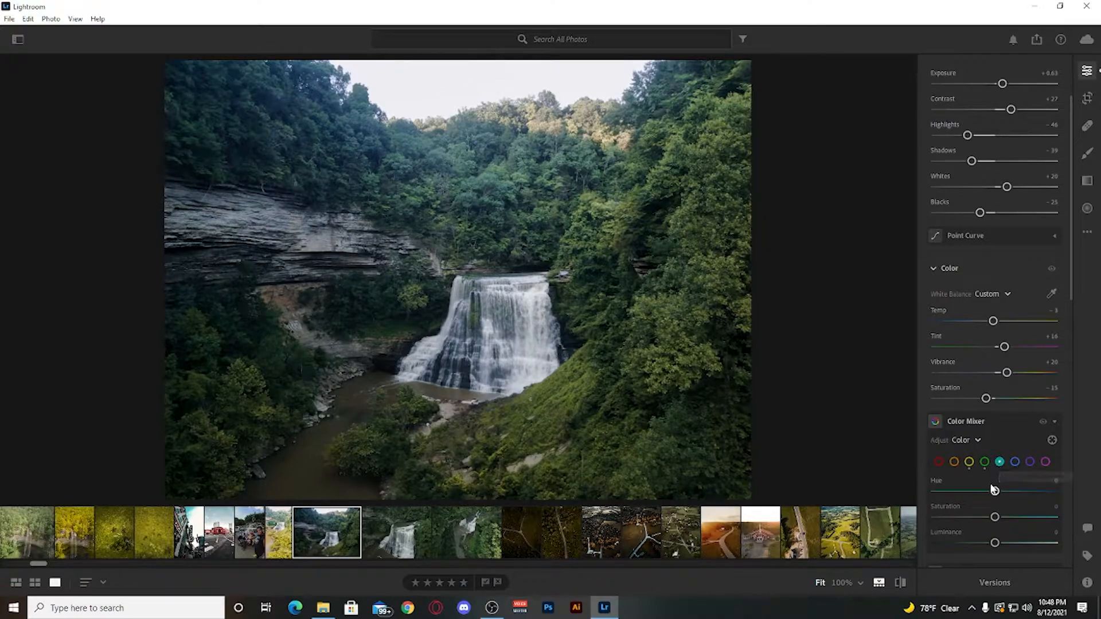
{"action": "left_click_drag", "start_coordinate": [995, 492], "coordinate": [968, 493]}
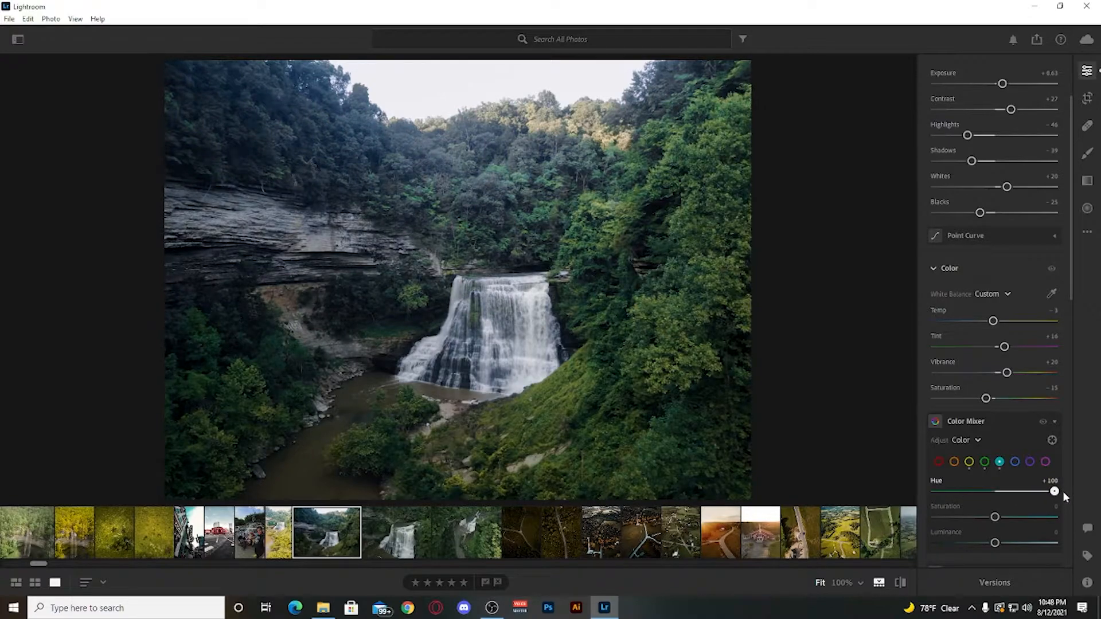
{"action": "left_click_drag", "start_coordinate": [1059, 492], "coordinate": [1024, 493]}
{"action": "left_click_drag", "start_coordinate": [1055, 492], "coordinate": [1021, 544]}
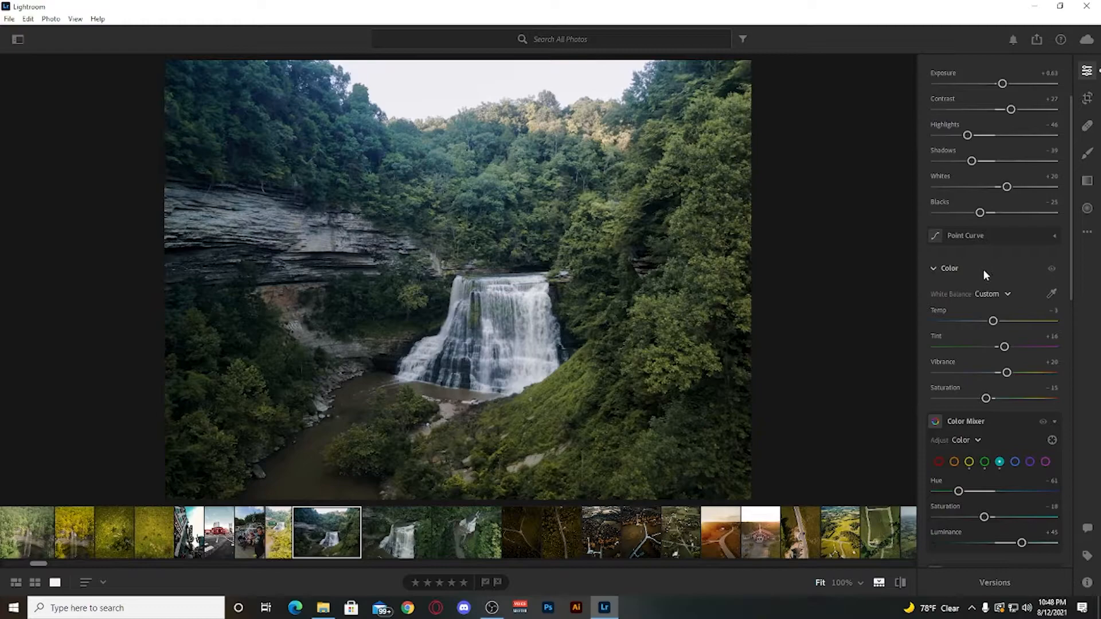
- Set noise reduction to 16 and color noise reduction to 30, inspecting the waterfall at 100%
{"action": "scroll", "coordinate": [1021, 336], "scroll_direction": "down", "scroll_amount": 7}
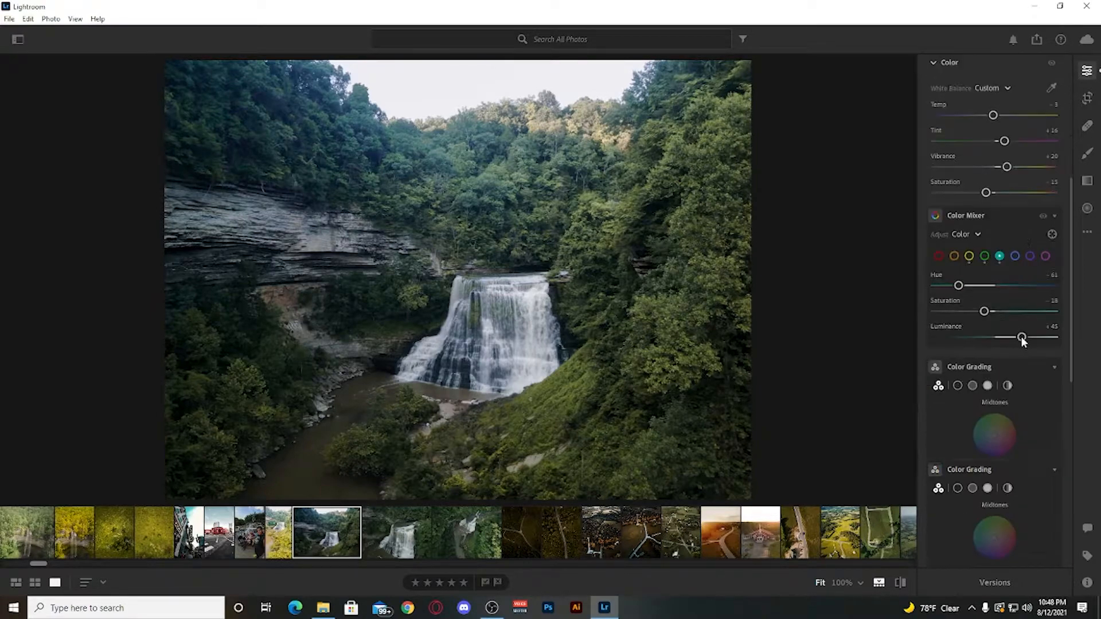
{"action": "scroll", "coordinate": [1018, 337], "scroll_direction": "down", "scroll_amount": 2}
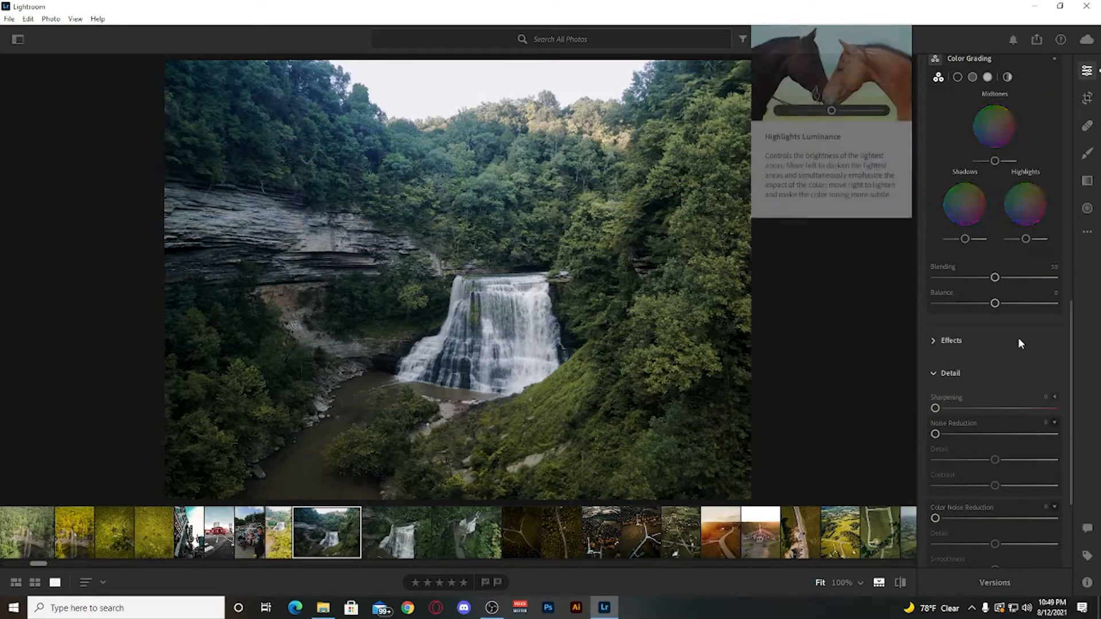
{"action": "scroll", "coordinate": [1017, 337], "scroll_direction": "down", "scroll_amount": 2}
{"action": "left_click", "coordinate": [474, 354]}
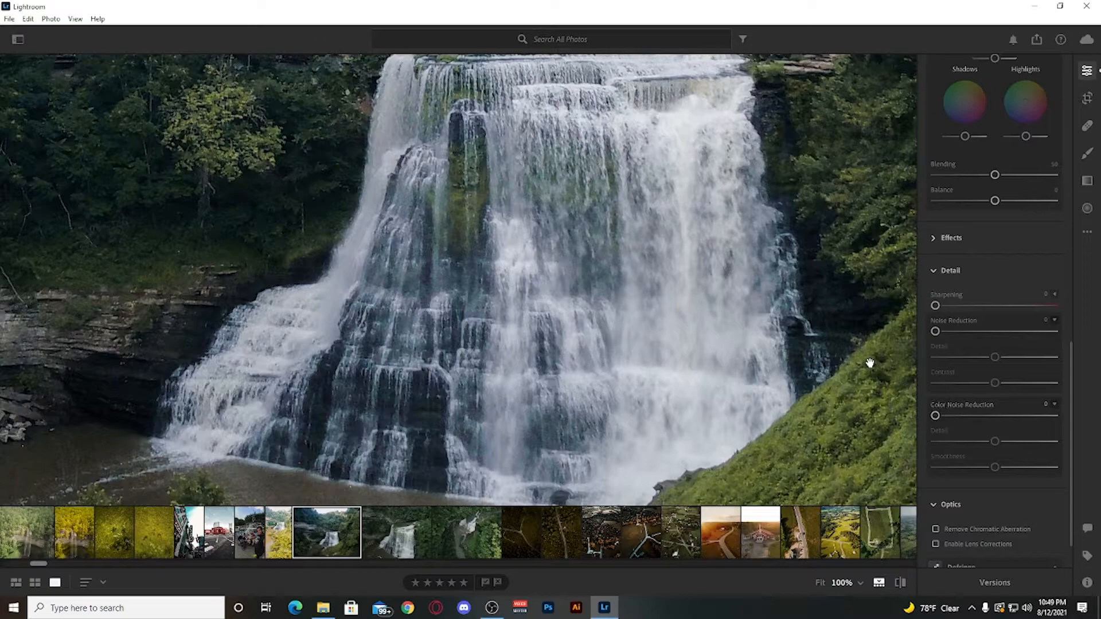
{"action": "left_click_drag", "start_coordinate": [937, 332], "coordinate": [954, 332]}
{"action": "left_click_drag", "start_coordinate": [936, 417], "coordinate": [873, 422]}
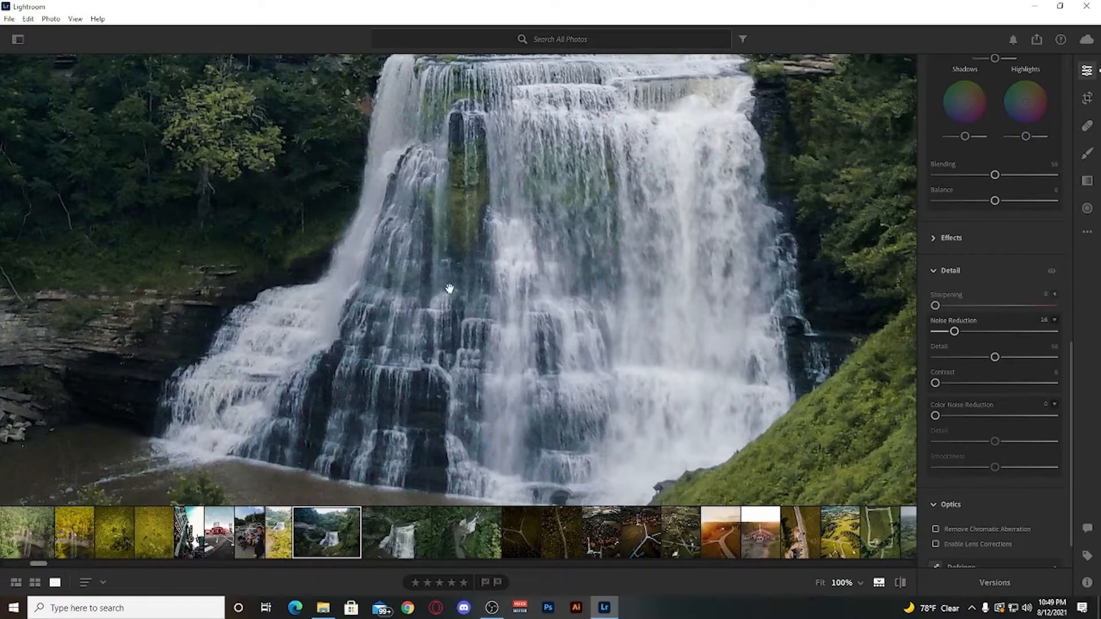
{"action": "left_click_drag", "start_coordinate": [936, 417], "coordinate": [971, 418]}
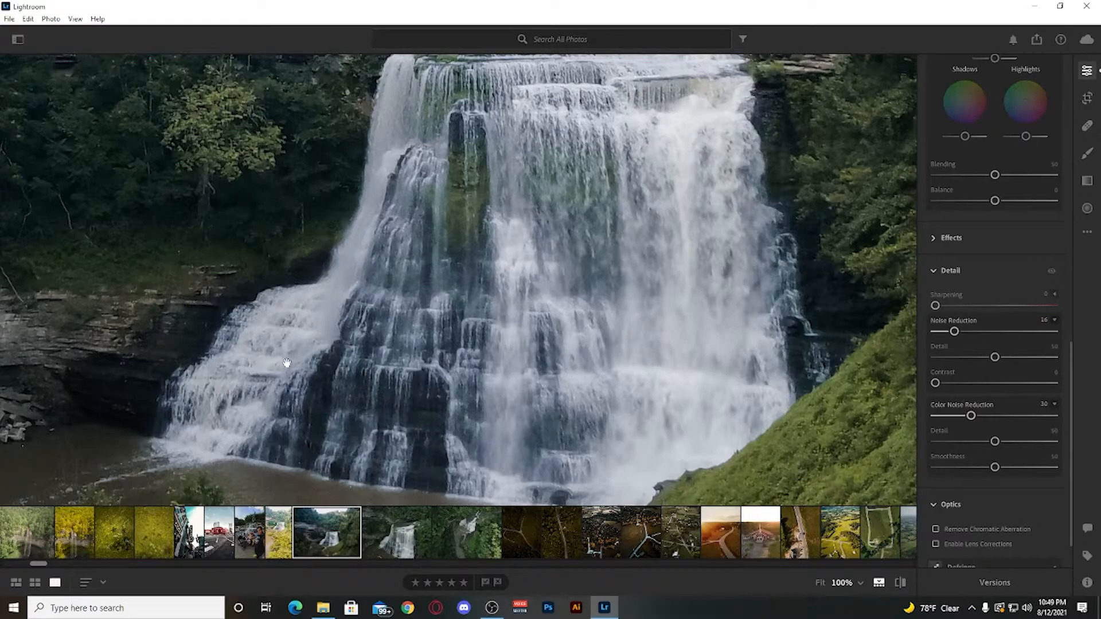
{"action": "left_click", "coordinate": [462, 373]}
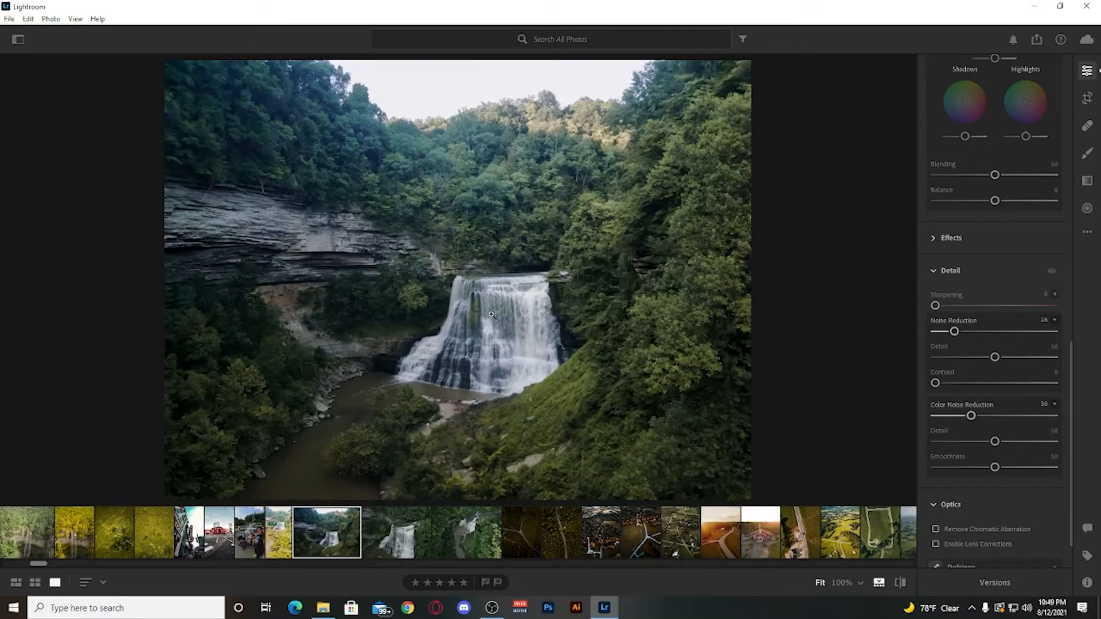
{"action": "left_click", "coordinate": [481, 297]}
{"action": "left_click", "coordinate": [523, 318]}
- Raise the overall saturation to +15, checking the waterfall up close and comparing the photo with the original
{"action": "scroll", "coordinate": [997, 319], "scroll_direction": "up", "scroll_amount": 2}
{"action": "scroll", "coordinate": [998, 317], "scroll_direction": "up", "scroll_amount": 8}
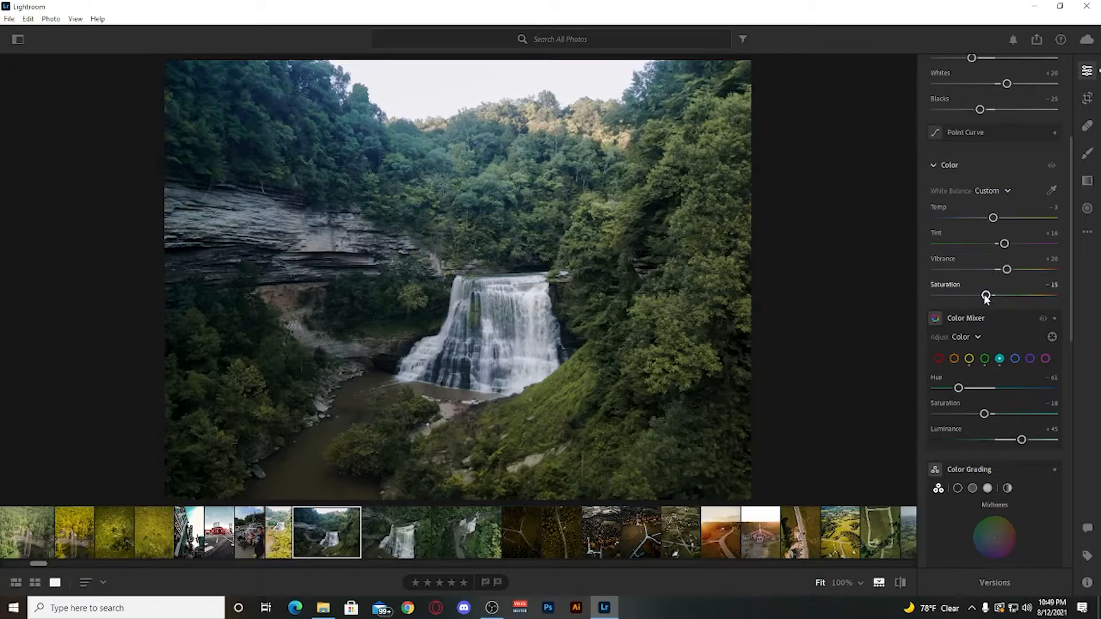
{"action": "left_click_drag", "start_coordinate": [986, 295], "coordinate": [1003, 296]}
{"action": "left_click_drag", "start_coordinate": [1003, 296], "coordinate": [1004, 296]}
{"action": "left_click", "coordinate": [499, 348]}
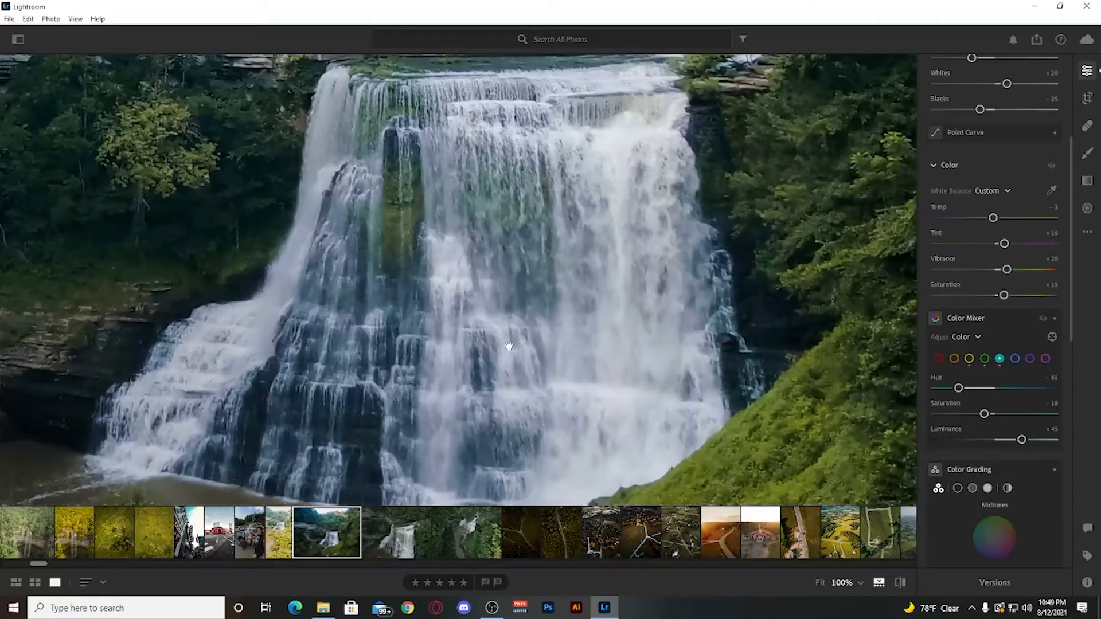
{"action": "left_click", "coordinate": [538, 319]}
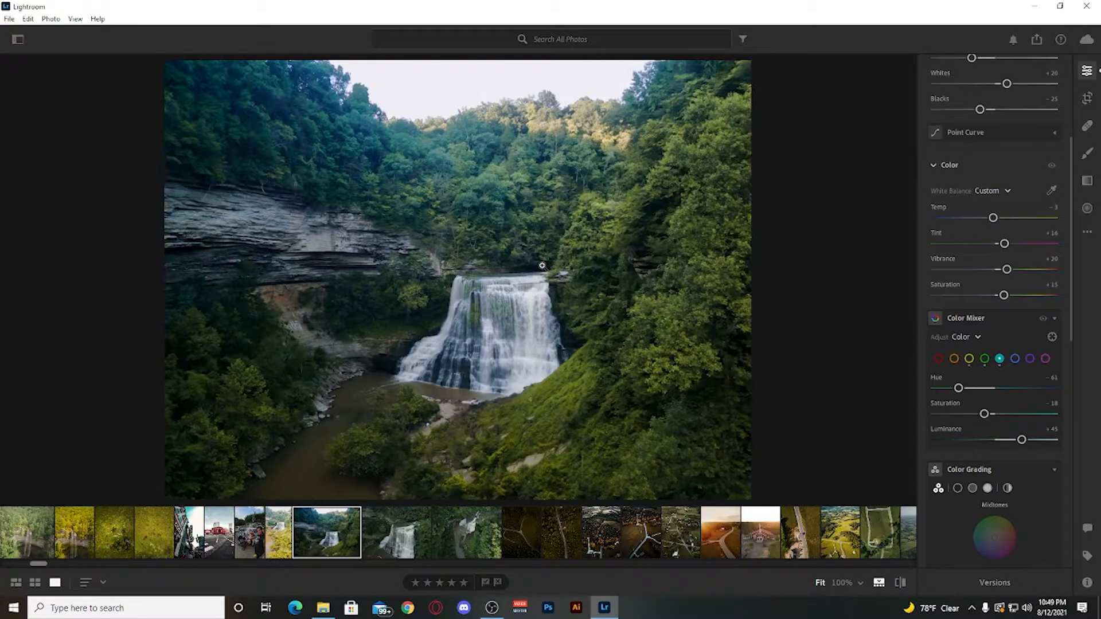
{"action": "key", "text": "backslash"}
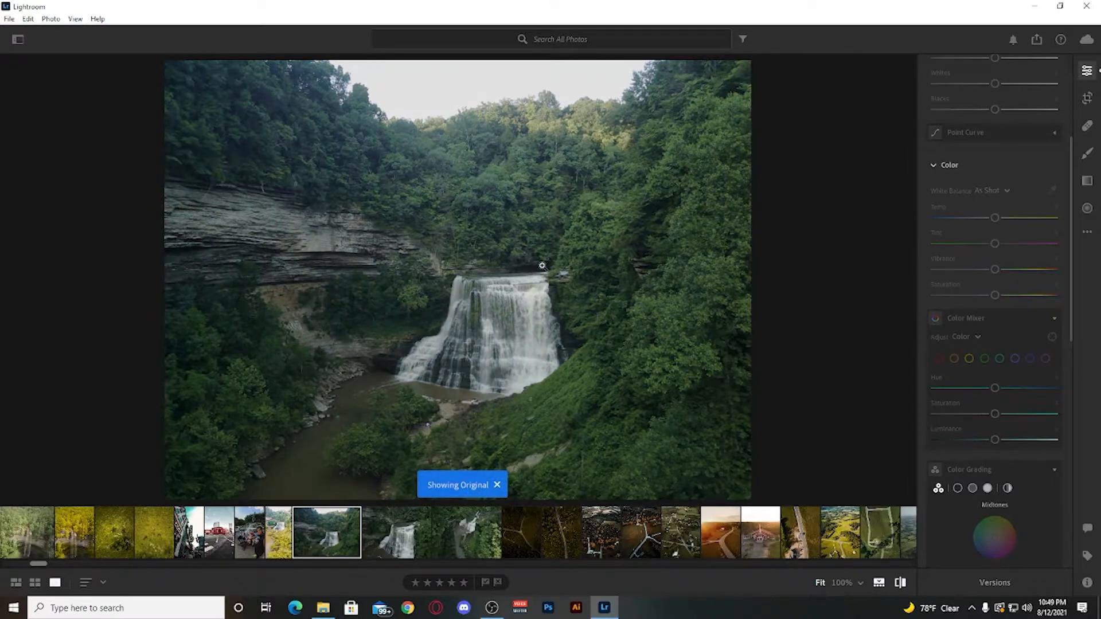
{"action": "key", "text": "backslash"}
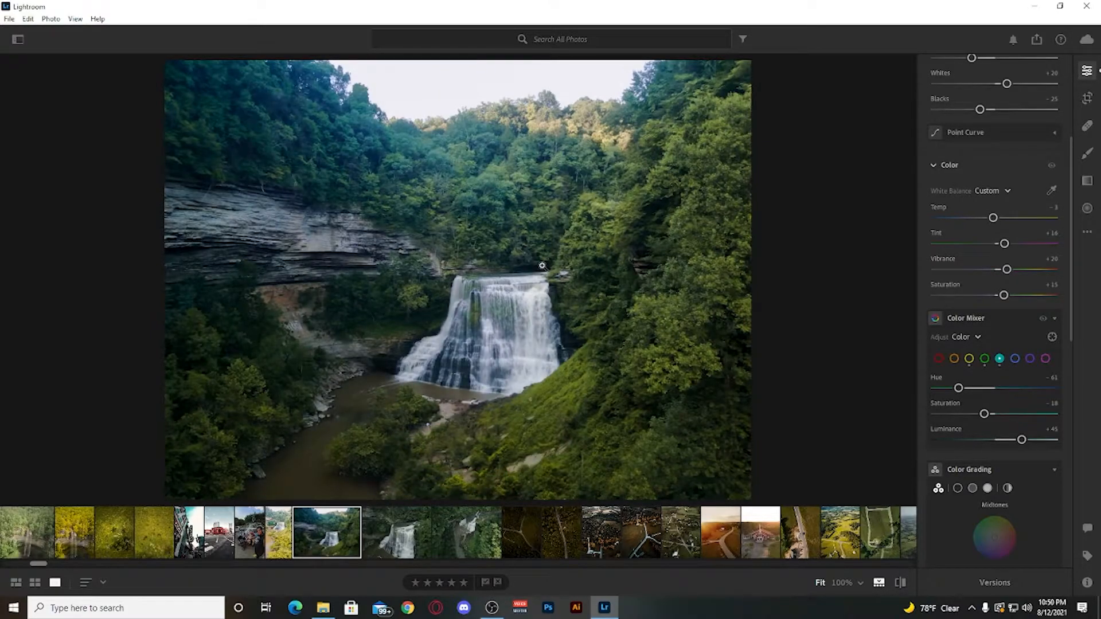
{"action": "key", "text": "backslash"}
{"action": "key", "text": "backslash"}
- Crop the photo to a portrait 4 x 3 frame around the waterfall, and compare the result with the original
{"action": "scroll", "coordinate": [993, 195], "scroll_direction": "up", "scroll_amount": 5}
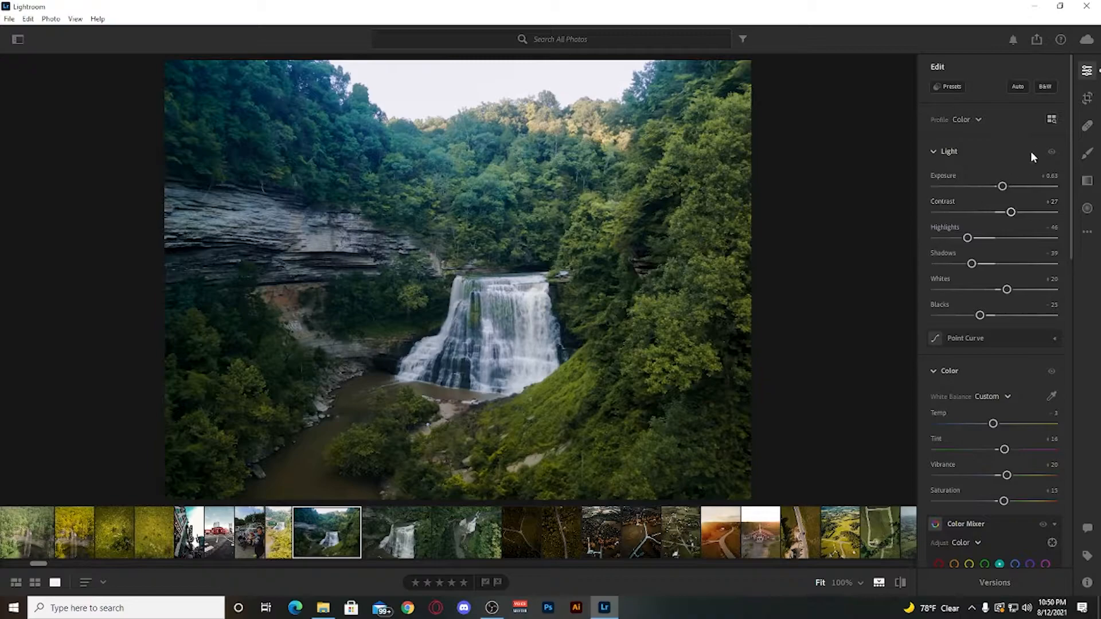
{"action": "left_click", "coordinate": [1085, 98]}
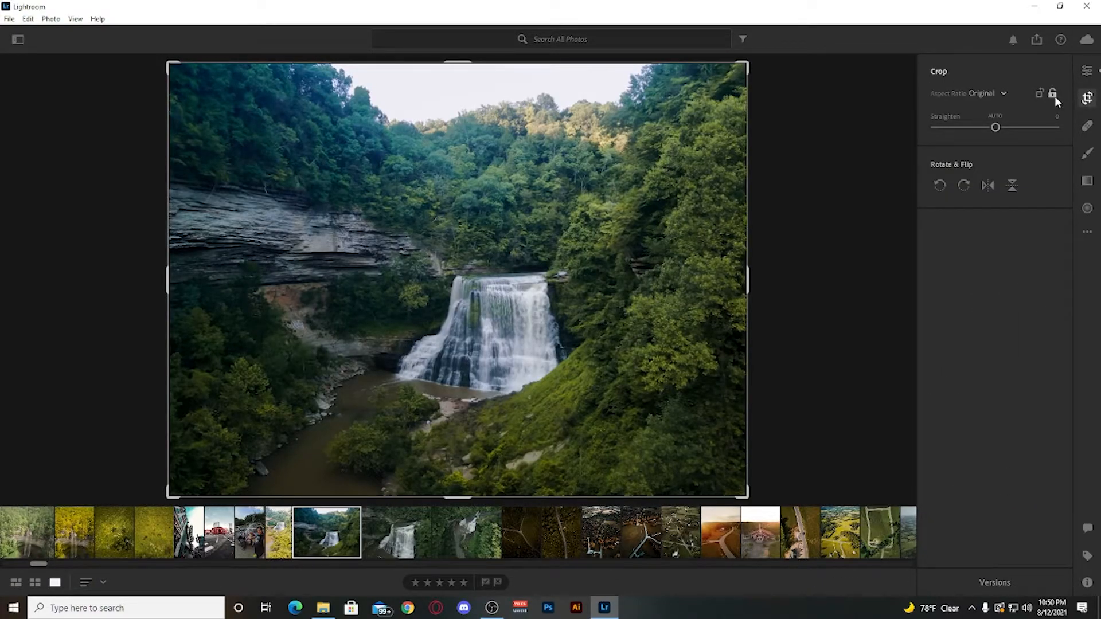
{"action": "left_click", "coordinate": [993, 93]}
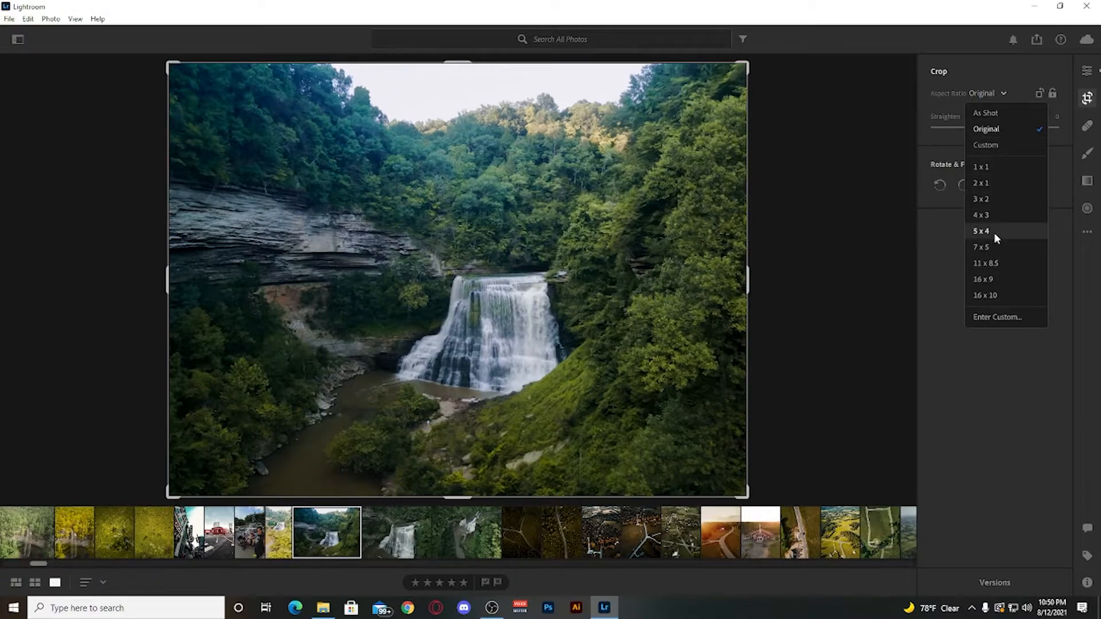
{"action": "left_click", "coordinate": [994, 215]}
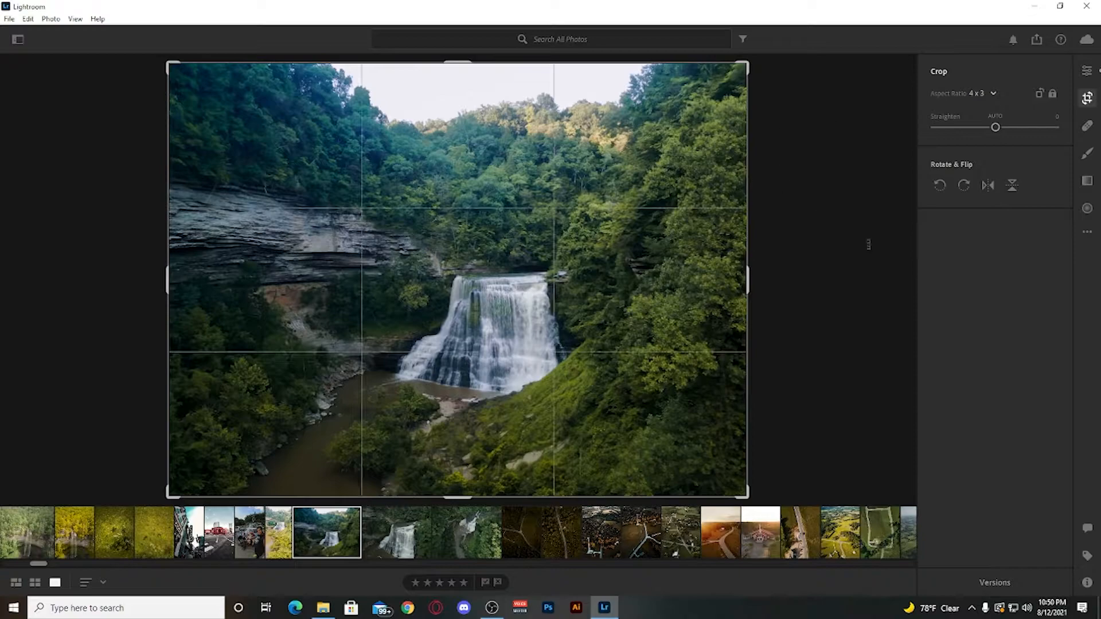
{"action": "left_click", "coordinate": [1039, 95]}
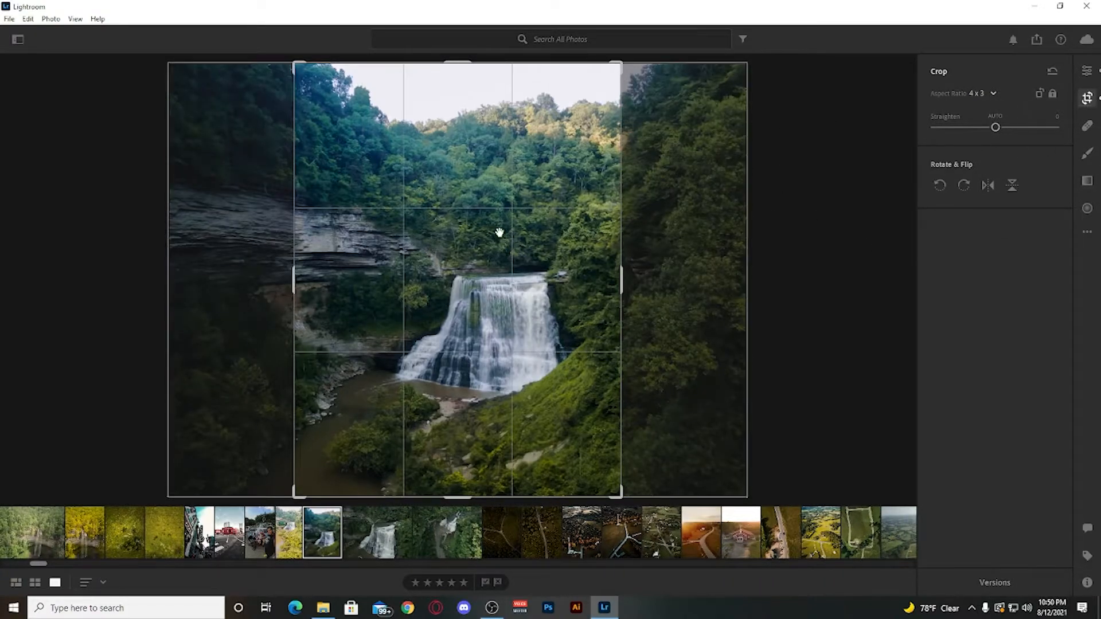
{"action": "left_click_drag", "start_coordinate": [504, 240], "coordinate": [498, 240]}
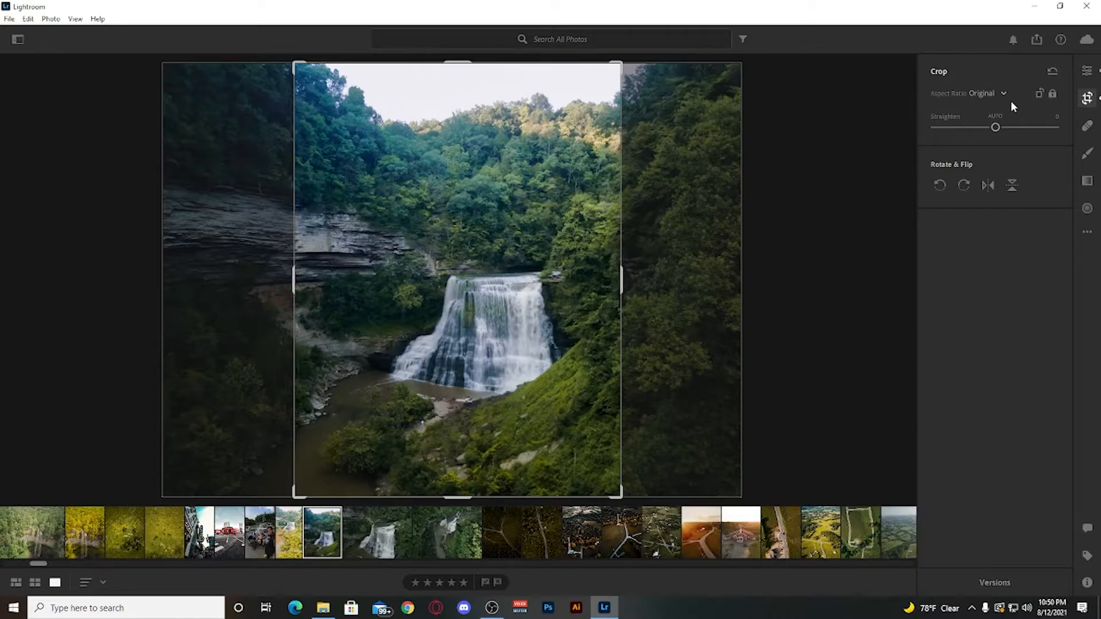
{"action": "key", "text": "e"}
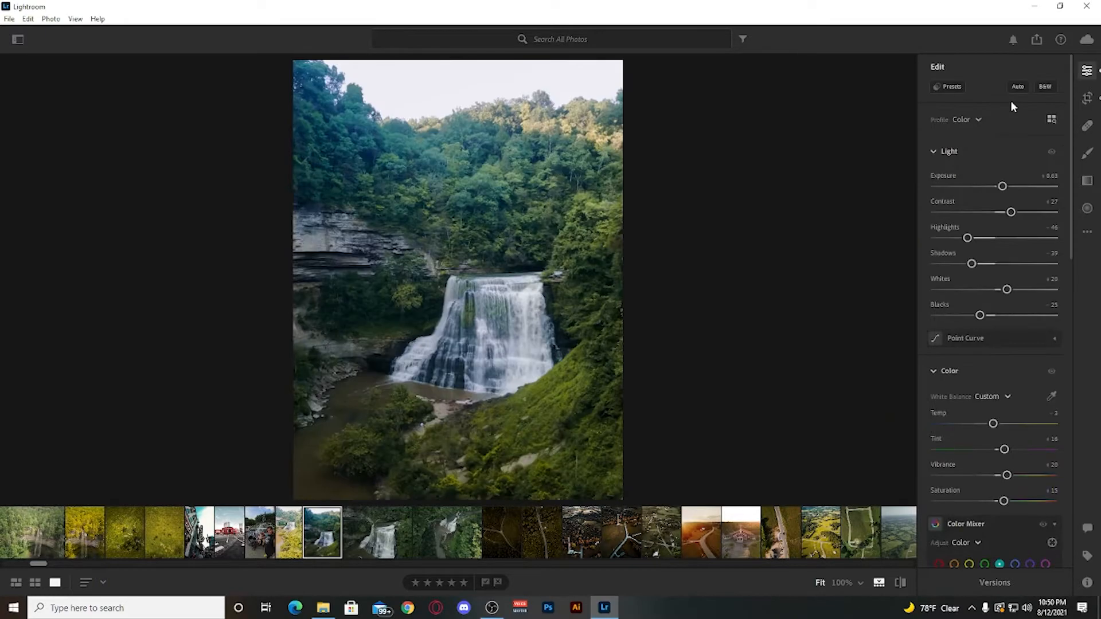
{"action": "left_click", "coordinate": [578, 264]}
{"action": "left_click", "coordinate": [569, 266]}
{"action": "key", "text": "backslash"}
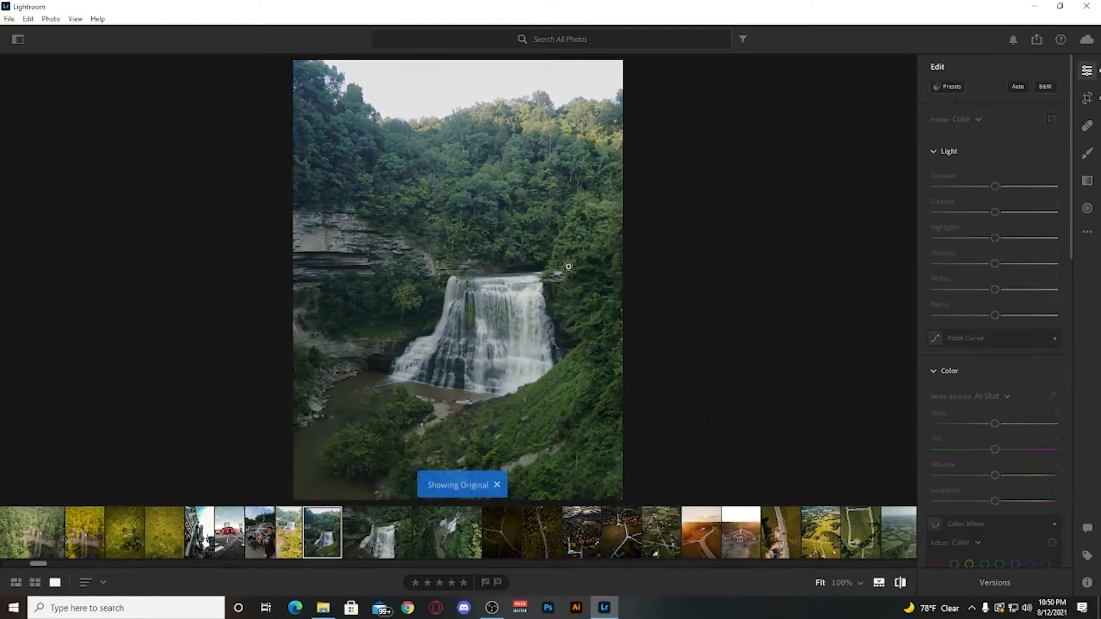
{"action": "key", "text": "backslash"}
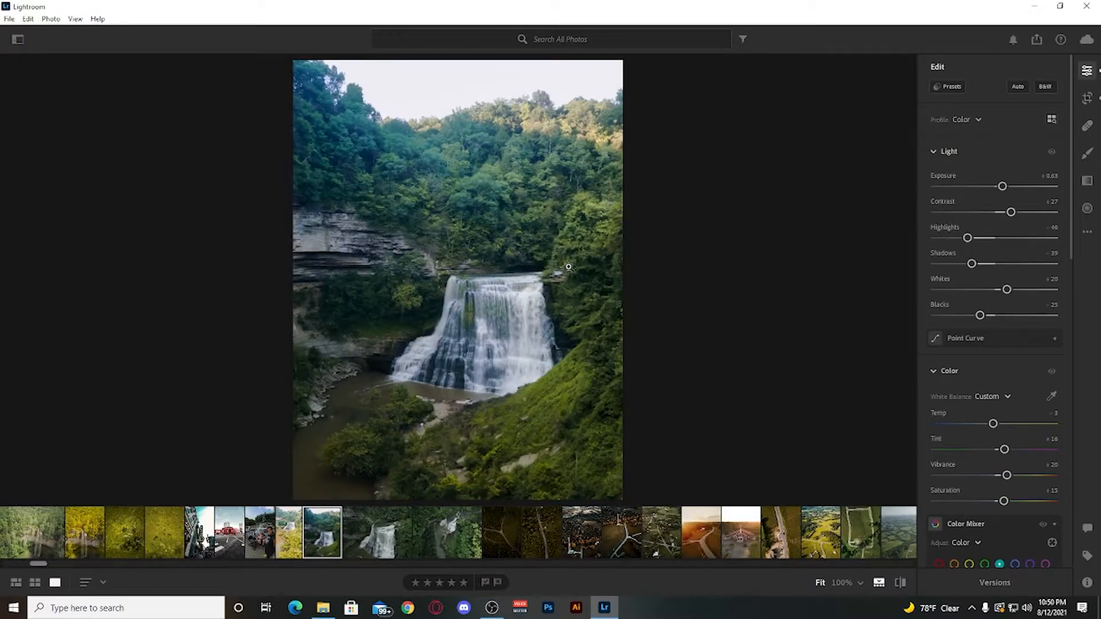
- Open the neighbouring close-up waterfall photo and set its exposure to +0.20 and contrast to +33
{"action": "left_click", "coordinate": [365, 538]}
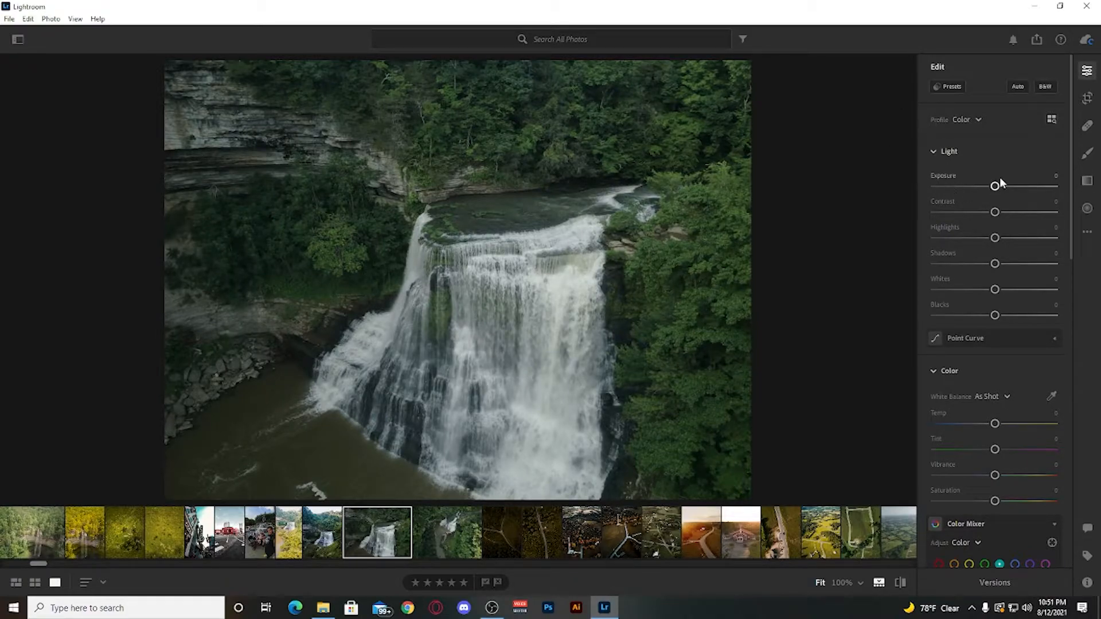
{"action": "left_click_drag", "start_coordinate": [995, 186], "coordinate": [992, 187]}
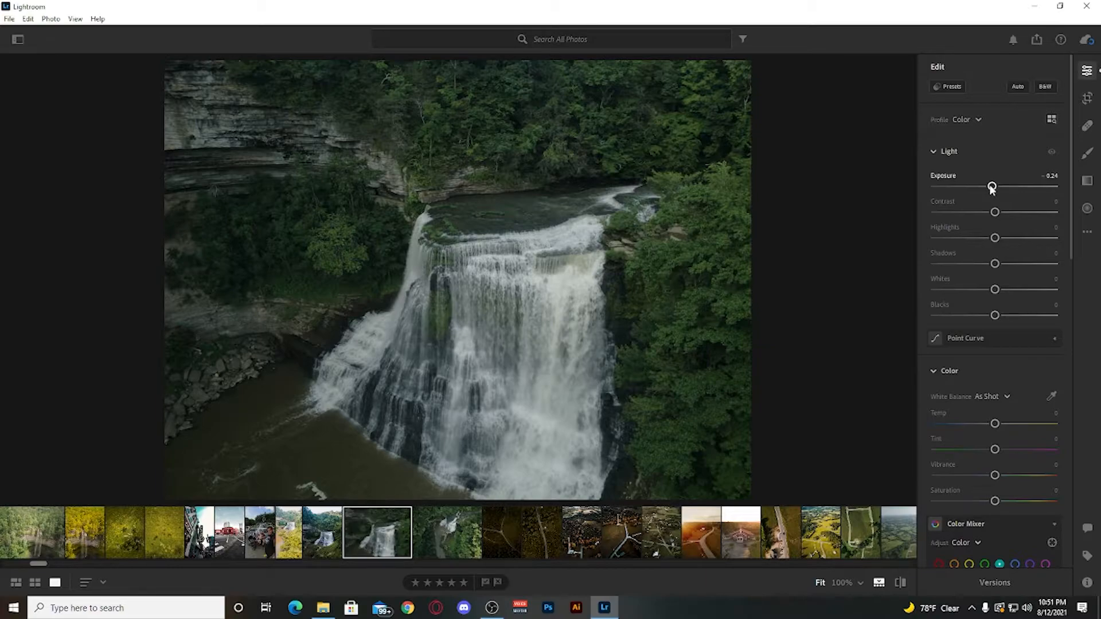
{"action": "left_click_drag", "start_coordinate": [992, 187], "coordinate": [1017, 214]}
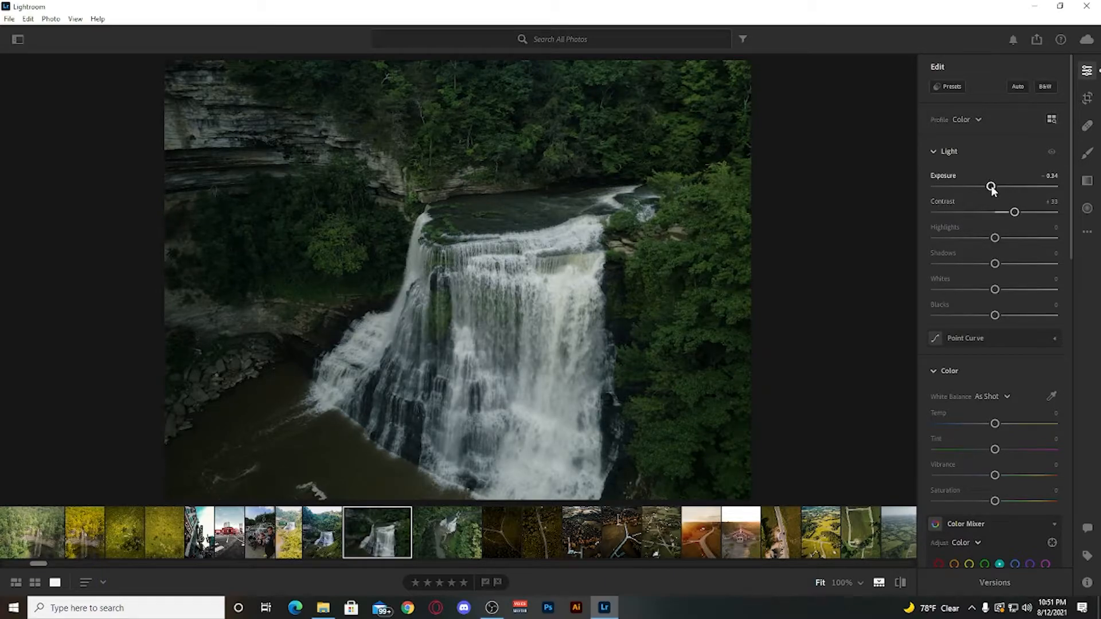
{"action": "left_click_drag", "start_coordinate": [991, 188], "coordinate": [998, 189]}
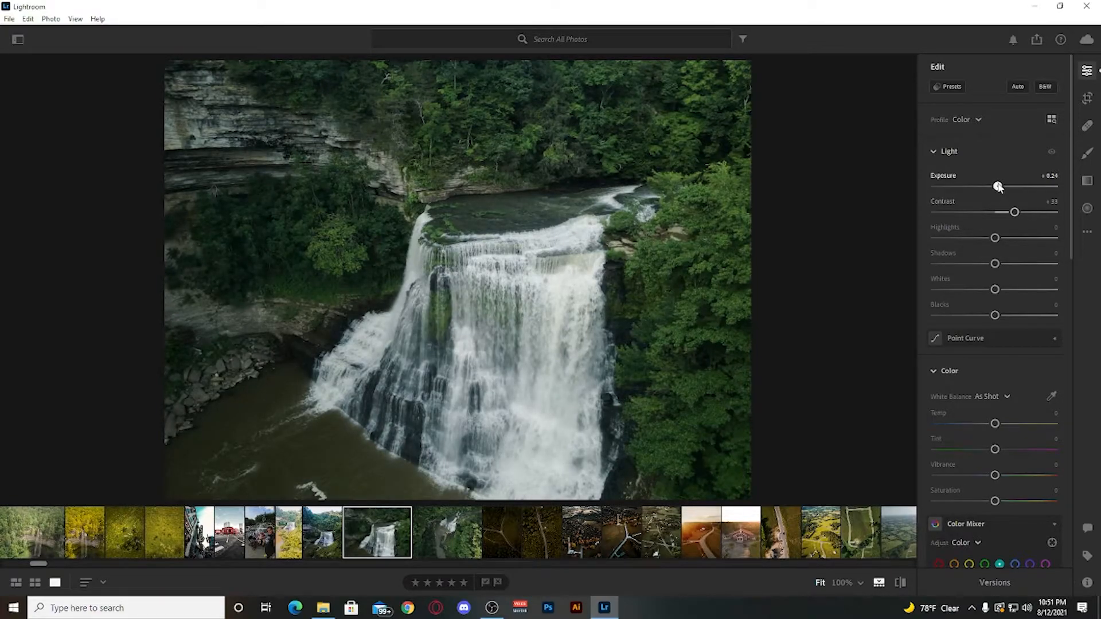
{"action": "left_click", "coordinate": [1049, 176]}
{"action": "type", "text": "20"}
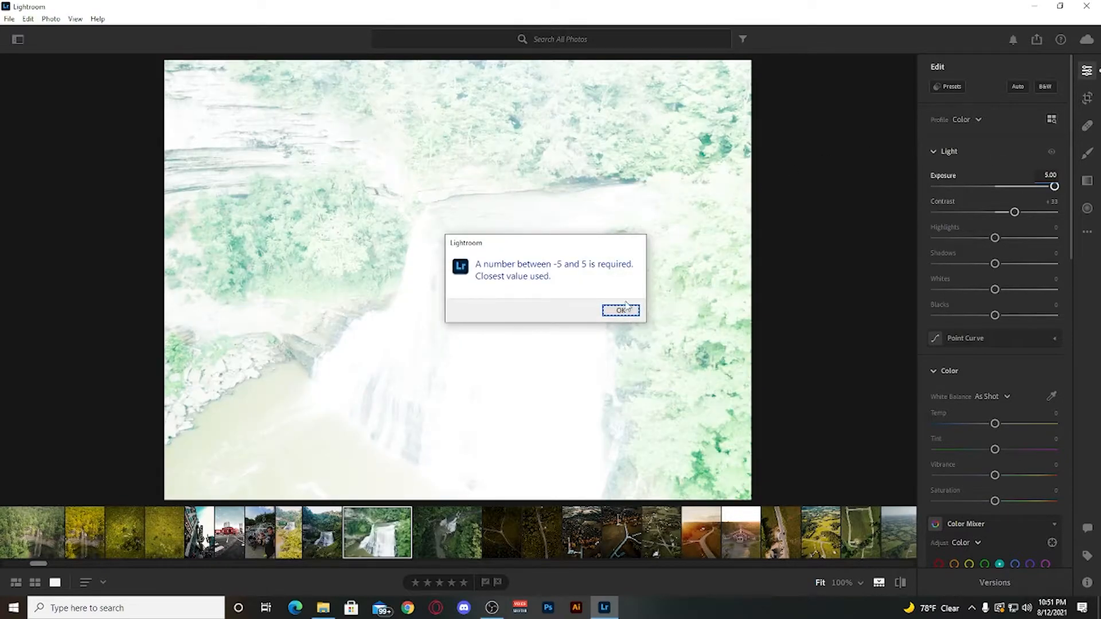
{"action": "left_click", "coordinate": [623, 311]}
{"action": "left_click", "coordinate": [1051, 176]}
{"action": "type", "text": "0.2"}
{"action": "key", "text": "Return"}
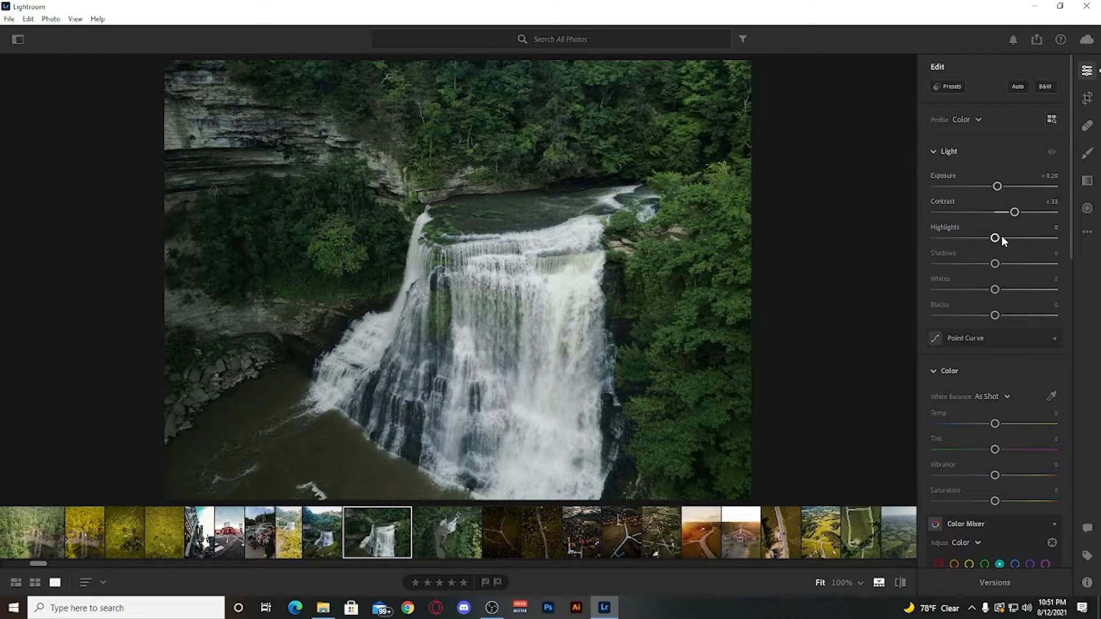
- Set highlights to -67, shadows to -40, whites to +41 and blacks to -13, comparing the photo with the original
{"action": "left_click_drag", "start_coordinate": [995, 238], "coordinate": [955, 238]}
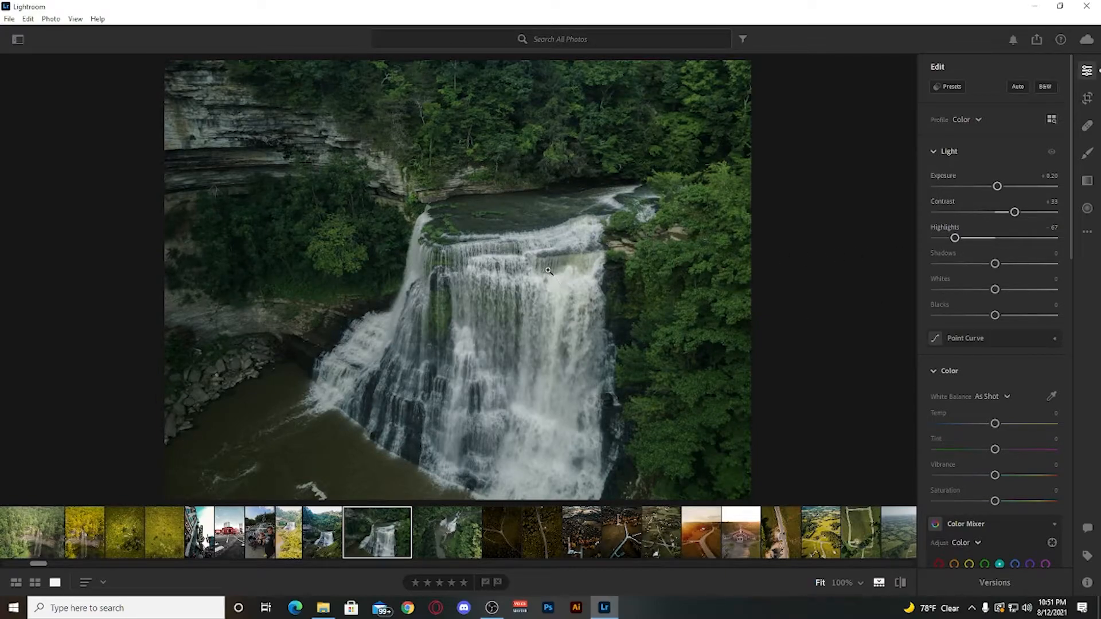
{"action": "left_click_drag", "start_coordinate": [995, 264], "coordinate": [1019, 290]}
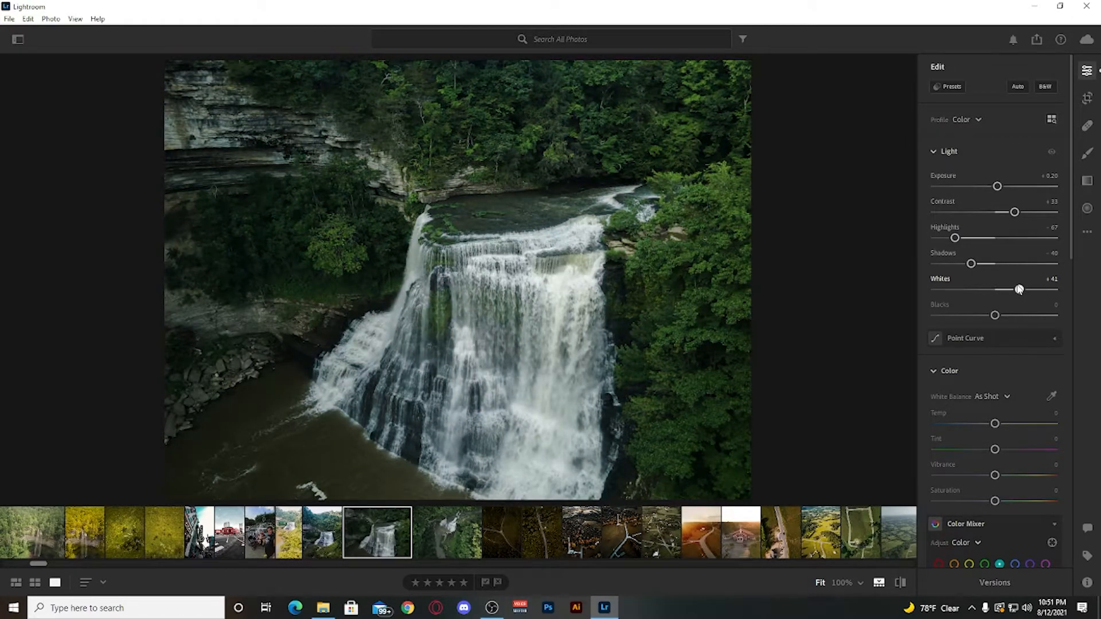
{"action": "mouse_move", "coordinate": [995, 315]}
{"action": "left_mouse_down"}
{"action": "mouse_move", "coordinate": [1045, 315]}
{"action": "mouse_move", "coordinate": [987, 316]}
{"action": "left_mouse_up"}
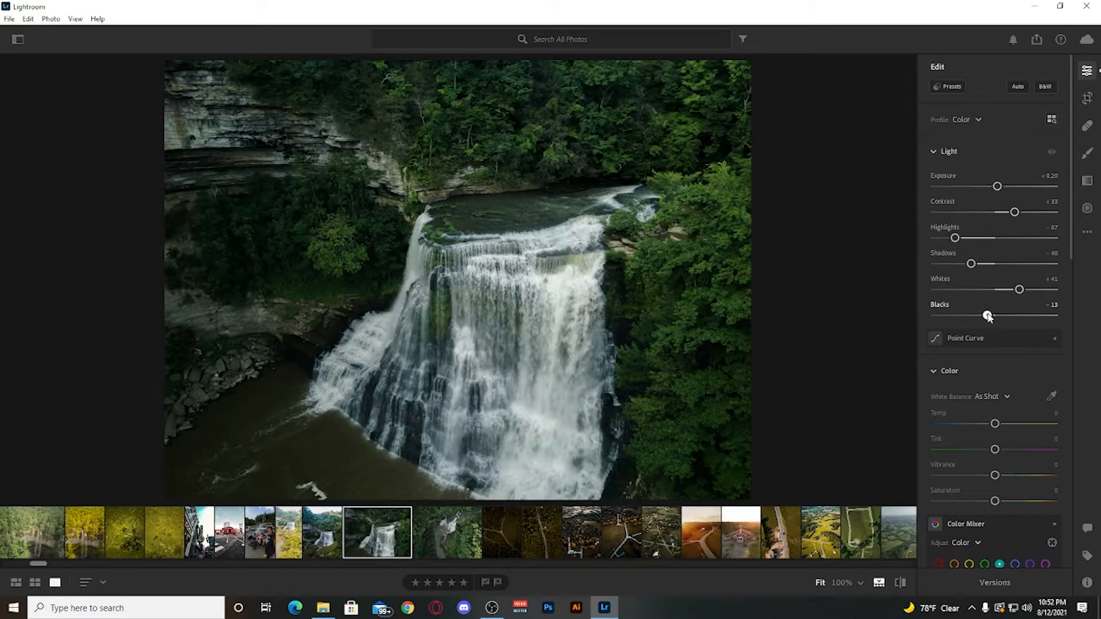
{"action": "key", "text": "backslash"}
{"action": "key", "text": "backslash"}
{"action": "key", "text": "backslash"}
{"action": "key", "text": "backslash"}
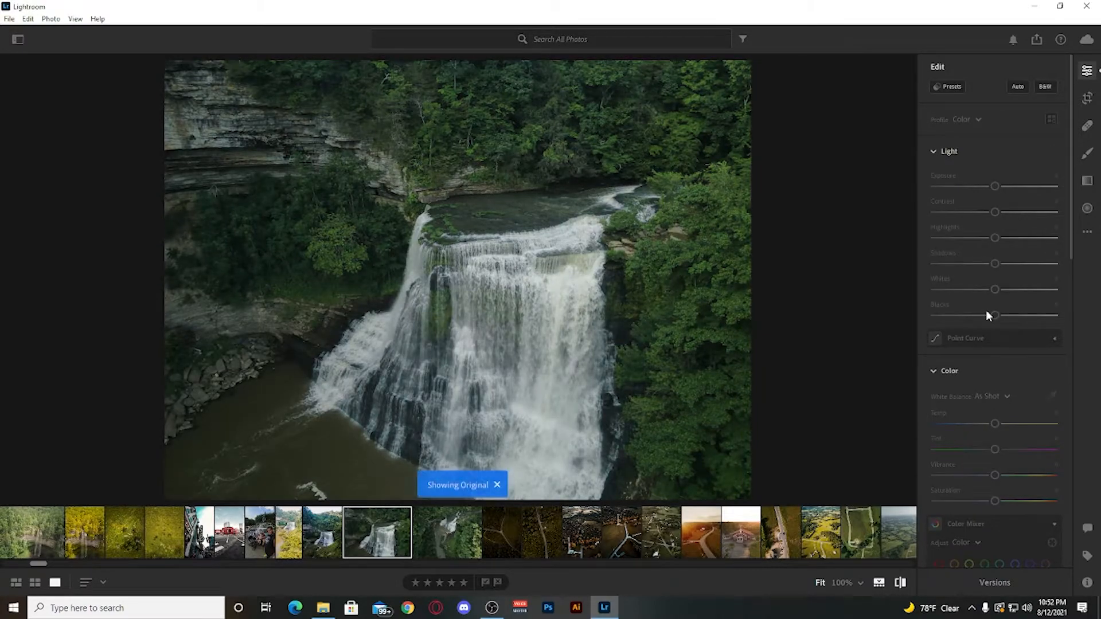
{"action": "key", "text": "backslash"}
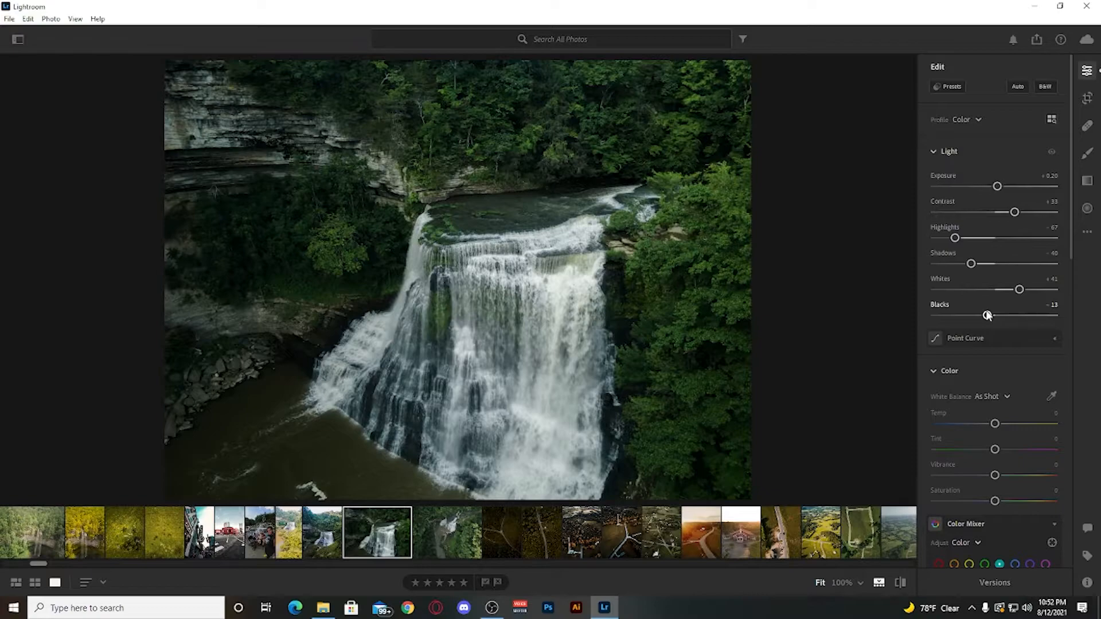
- In the Color Mixer, set the green hue to -55, saturation to +29 and luminance to +53
{"action": "left_click", "coordinate": [933, 151]}
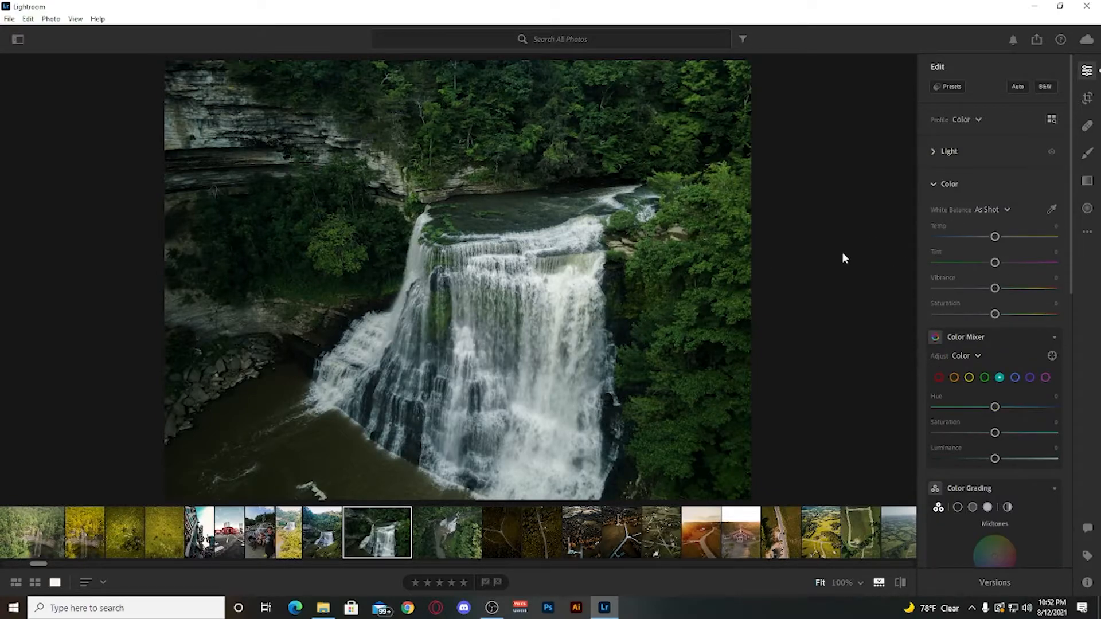
{"action": "left_click", "coordinate": [984, 378]}
{"action": "left_click_drag", "start_coordinate": [995, 408], "coordinate": [962, 409]}
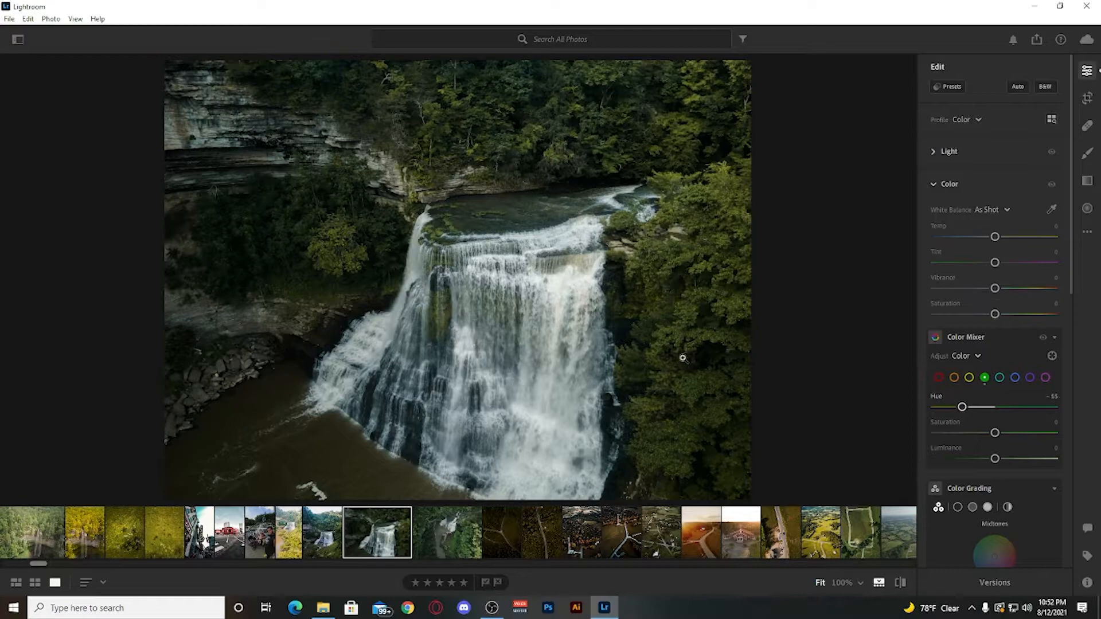
{"action": "left_click_drag", "start_coordinate": [996, 459], "coordinate": [1027, 460]}
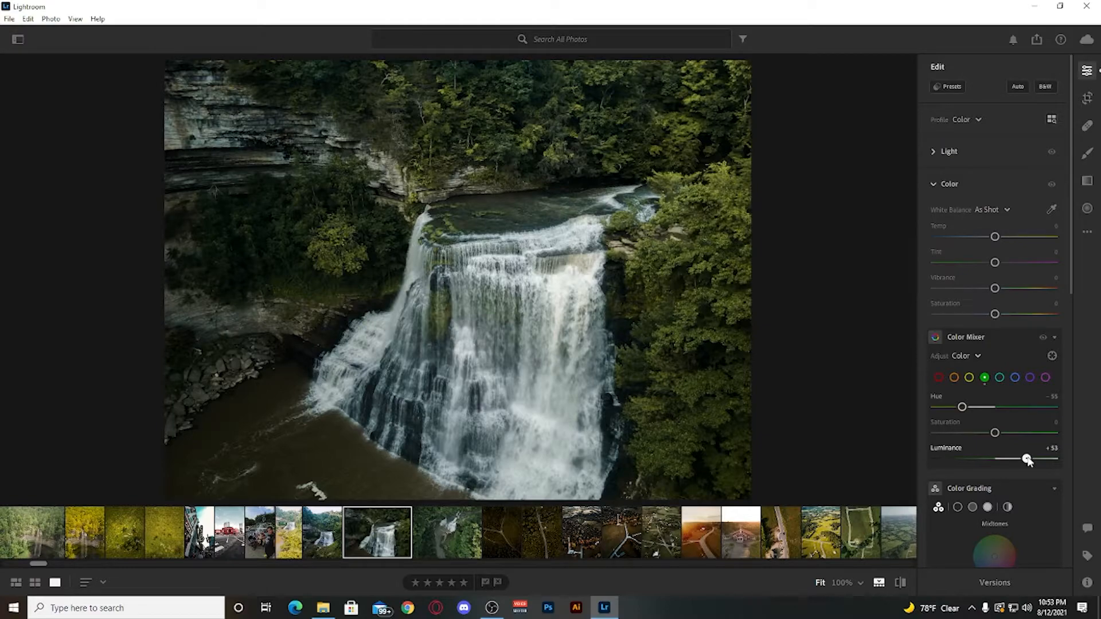
{"action": "left_click_drag", "start_coordinate": [995, 433], "coordinate": [1012, 434]}
{"action": "left_click", "coordinate": [978, 356]}
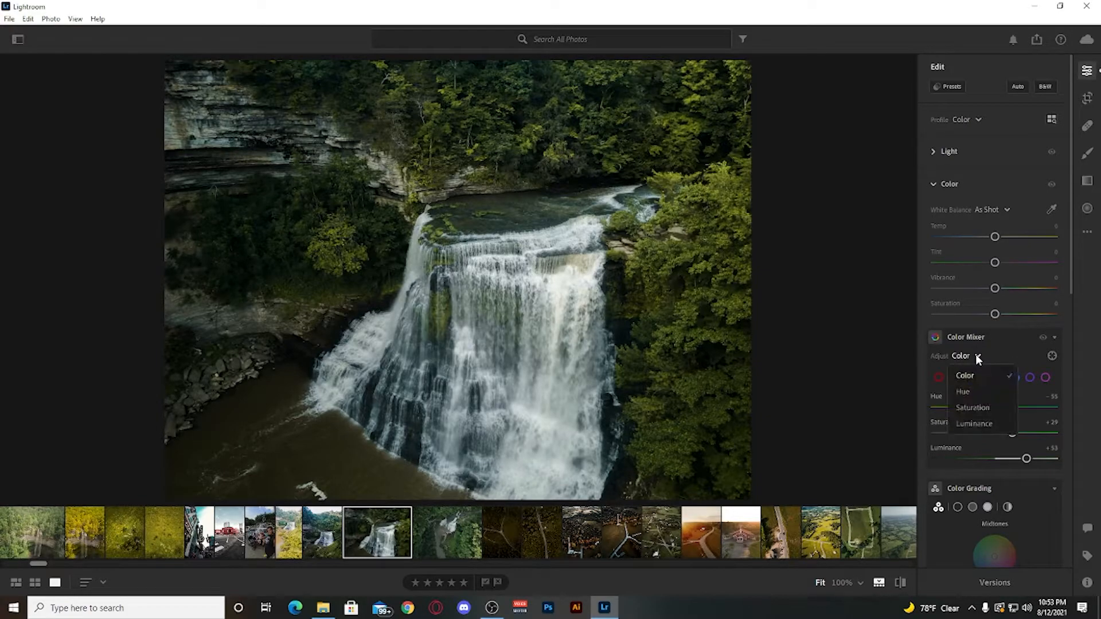
{"action": "left_click", "coordinate": [1026, 248]}
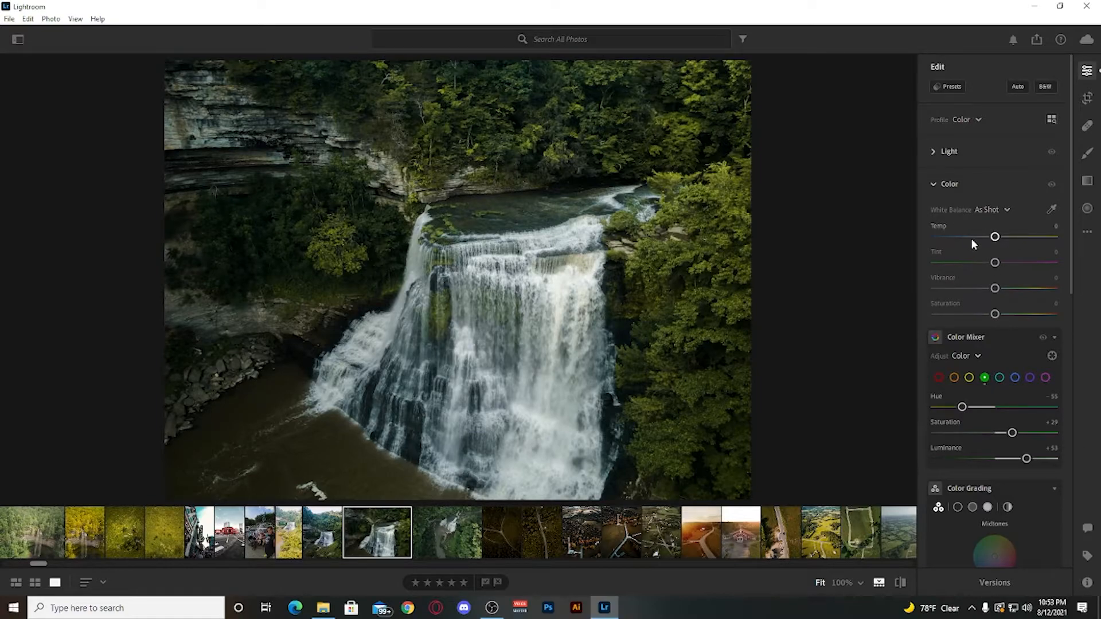
- Adjust the white balance to a temperature of -3 and a tint of +3
{"action": "left_click_drag", "start_coordinate": [995, 238], "coordinate": [993, 239]}
{"action": "mouse_move", "coordinate": [994, 237]}
{"action": "left_mouse_down"}
{"action": "mouse_move", "coordinate": [973, 240]}
{"action": "mouse_move", "coordinate": [1012, 244]}
{"action": "mouse_move", "coordinate": [992, 248]}
{"action": "left_mouse_up"}
{"action": "left_click_drag", "start_coordinate": [995, 263], "coordinate": [1002, 263]}
{"action": "left_click_drag", "start_coordinate": [1002, 264], "coordinate": [985, 263]}
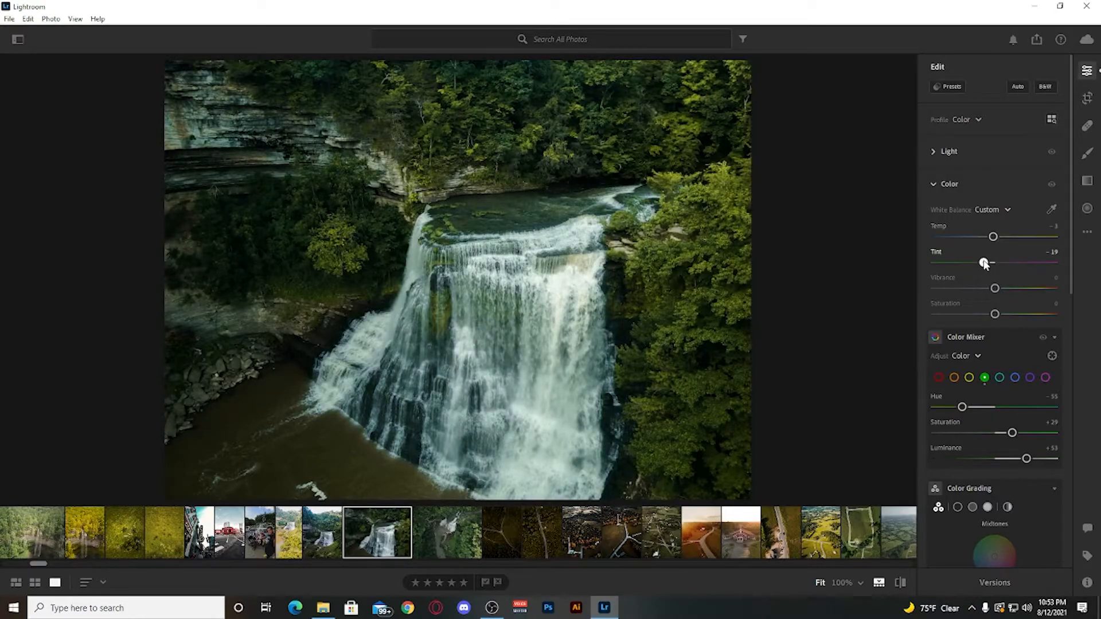
{"action": "left_click_drag", "start_coordinate": [984, 264], "coordinate": [997, 263]}
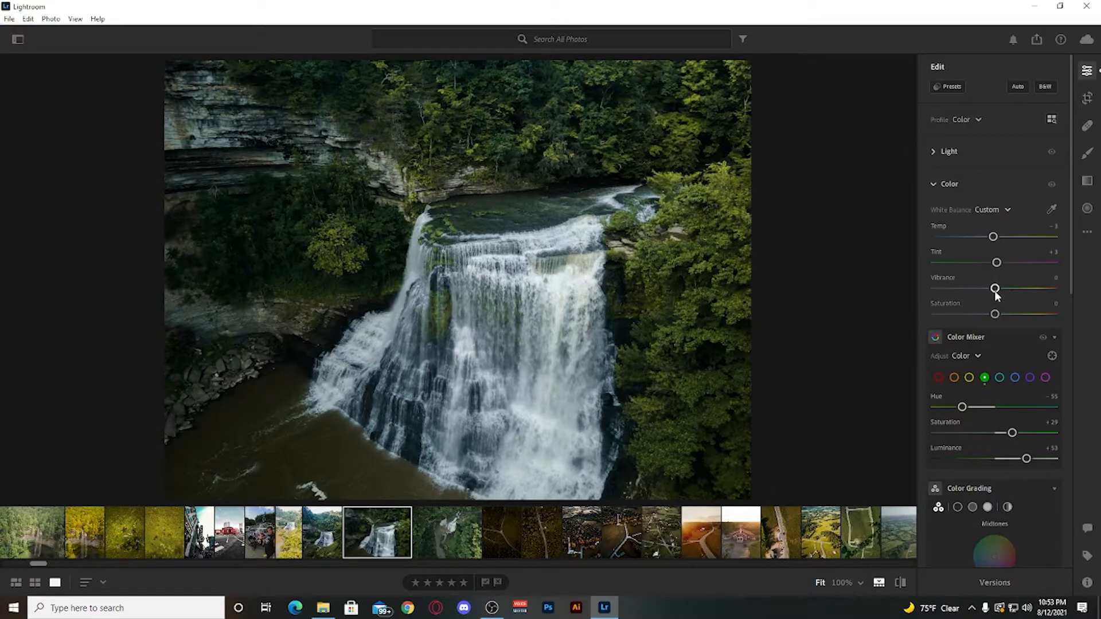
- Set vibrance to +10 and overall saturation to -6, and compare the photo with the original
{"action": "left_click_drag", "start_coordinate": [995, 289], "coordinate": [1000, 289]}
{"action": "left_click_drag", "start_coordinate": [995, 315], "coordinate": [991, 315]}
{"action": "key", "text": "backslash"}
{"action": "key", "text": "backslash"}
- In the Color Mixer, set the yellow hue to -63, saturation to +28 and luminance to +48, comparing with the original
{"action": "left_click", "coordinate": [970, 378]}
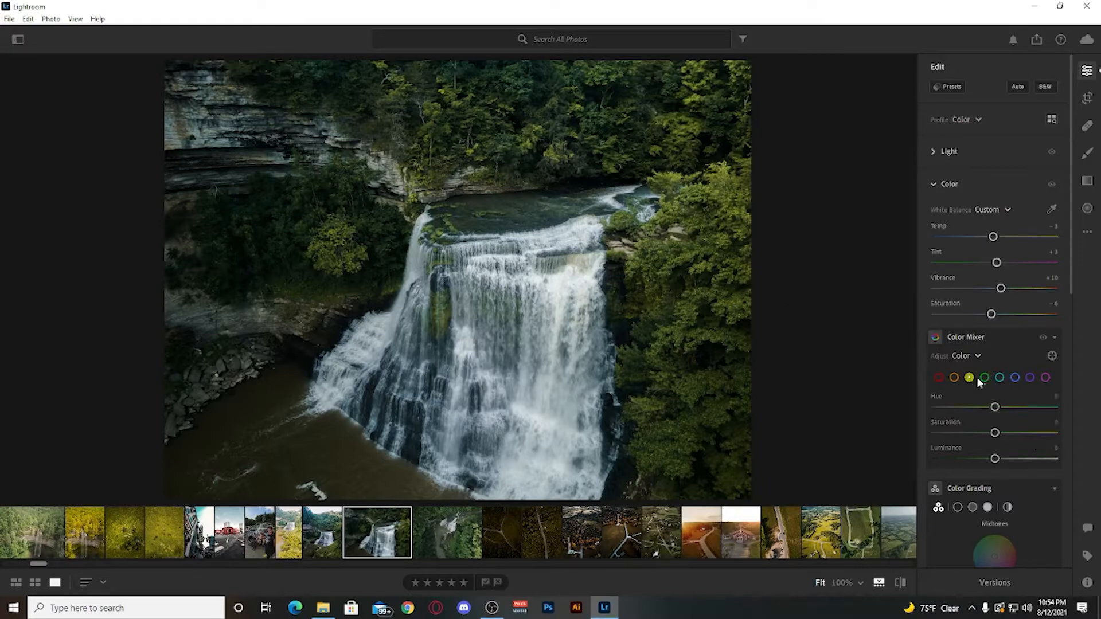
{"action": "mouse_move", "coordinate": [995, 406]}
{"action": "left_mouse_down"}
{"action": "mouse_move", "coordinate": [968, 408]}
{"action": "mouse_move", "coordinate": [1055, 406]}
{"action": "mouse_move", "coordinate": [961, 406]}
{"action": "mouse_move", "coordinate": [1075, 411]}
{"action": "mouse_move", "coordinate": [913, 414]}
{"action": "mouse_move", "coordinate": [1094, 413]}
{"action": "mouse_move", "coordinate": [924, 415]}
{"action": "mouse_move", "coordinate": [1093, 417]}
{"action": "mouse_move", "coordinate": [985, 421]}
{"action": "left_mouse_up"}
{"action": "left_click_drag", "start_coordinate": [995, 459], "coordinate": [1015, 436]}
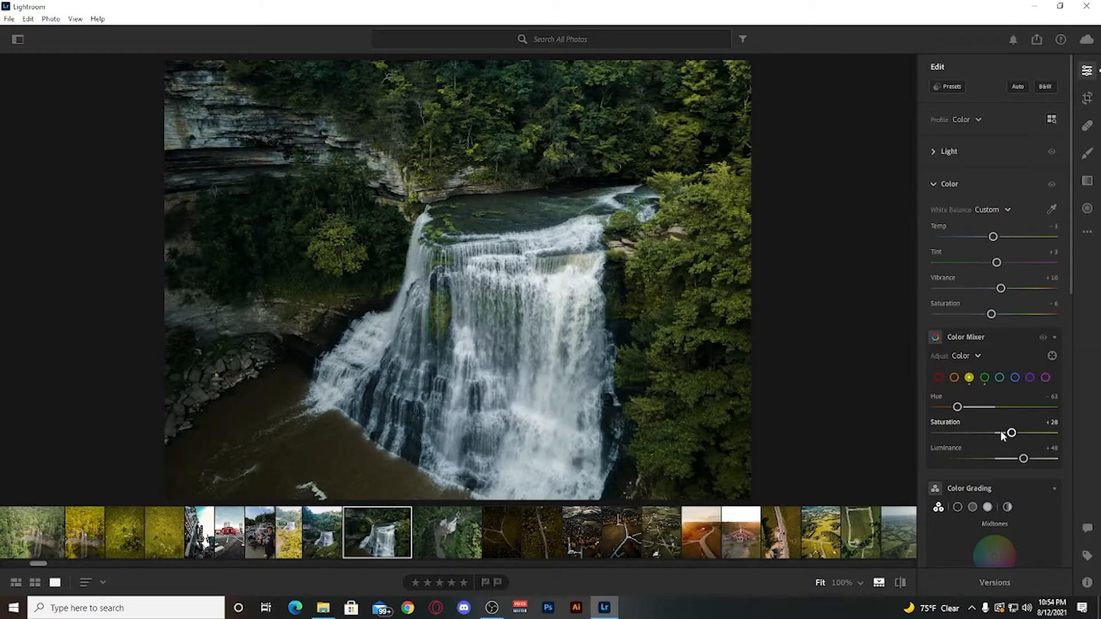
{"action": "key", "text": "backslash"}
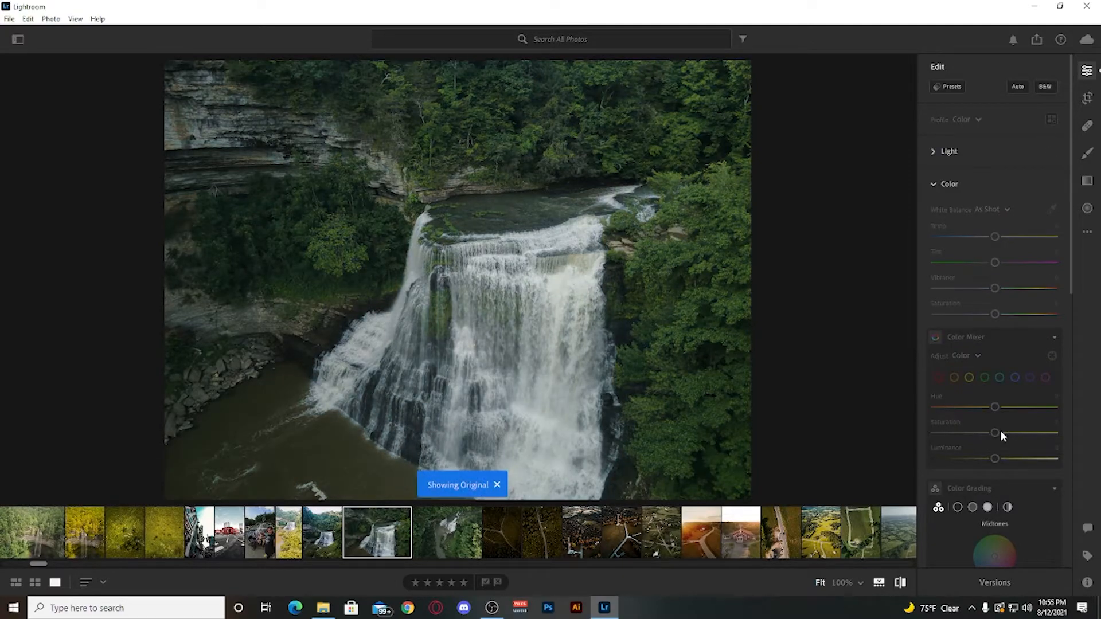
{"action": "key", "text": "backslash"}
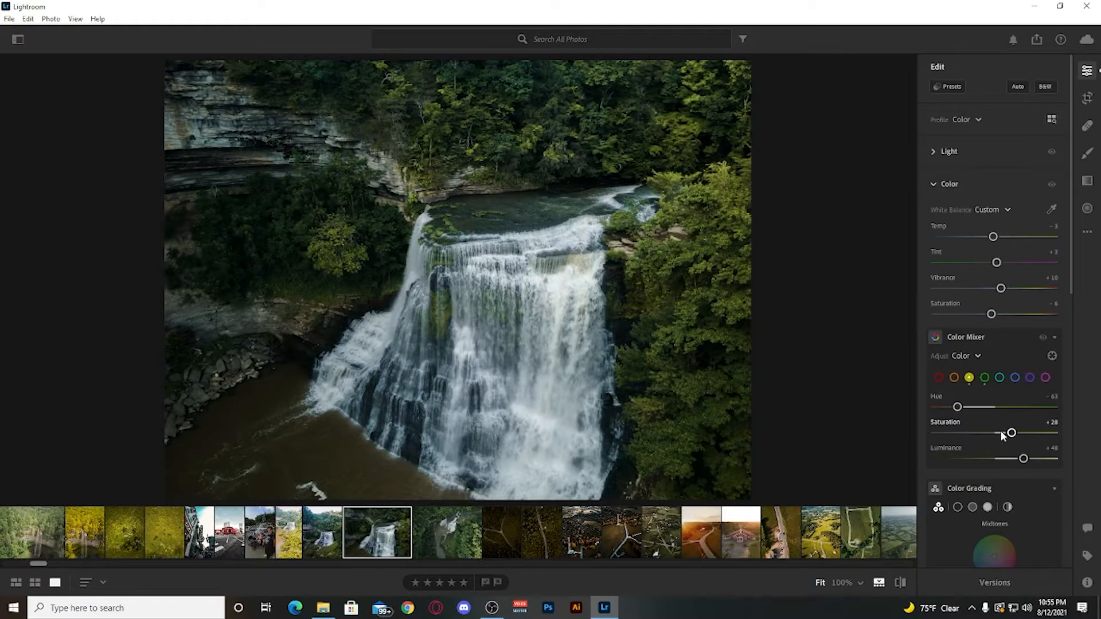
{"action": "key", "text": "backslash"}
{"action": "key", "text": "backslash"}
- Crop the photo to a portrait 4 x 3 ratio, framing the waterfall between the cliff and the trees
{"action": "left_click", "coordinate": [1087, 100]}
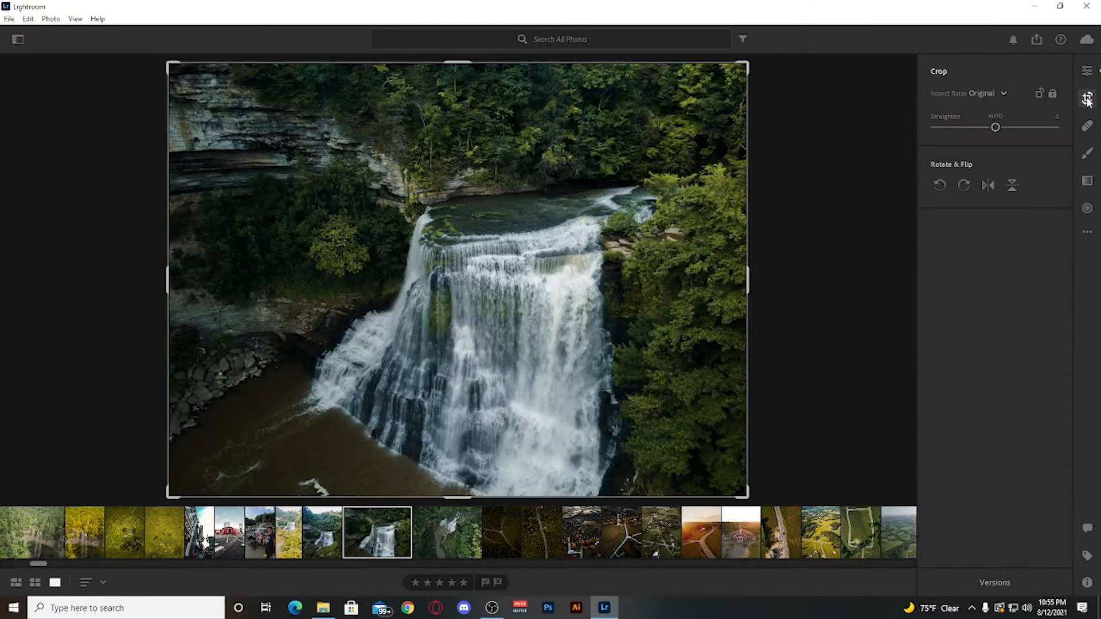
{"action": "left_click", "coordinate": [1003, 97]}
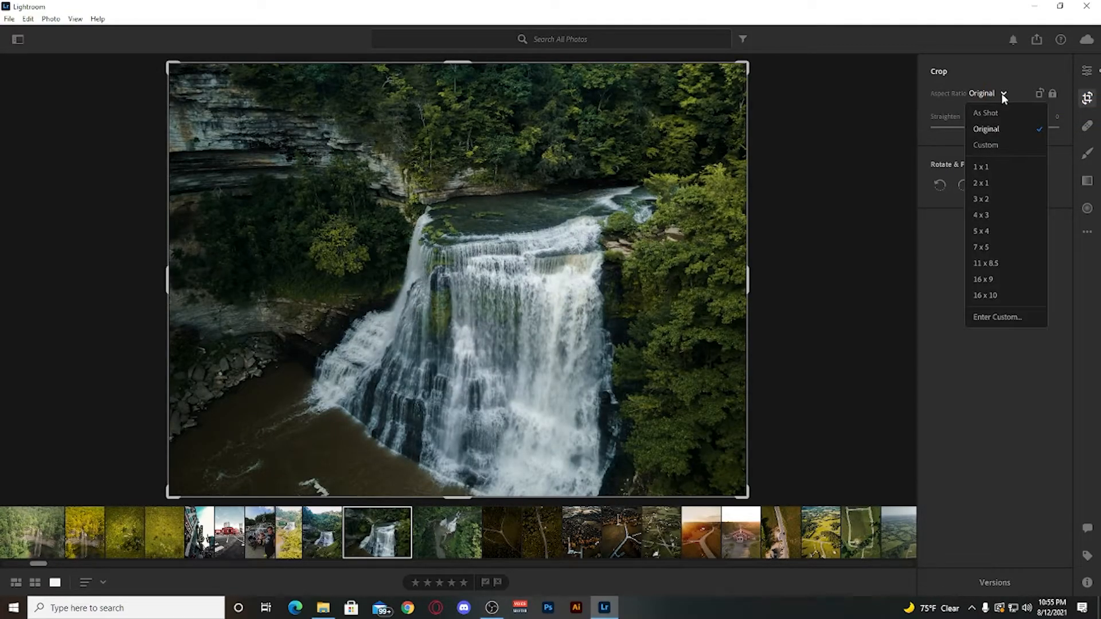
{"action": "left_click", "coordinate": [988, 222]}
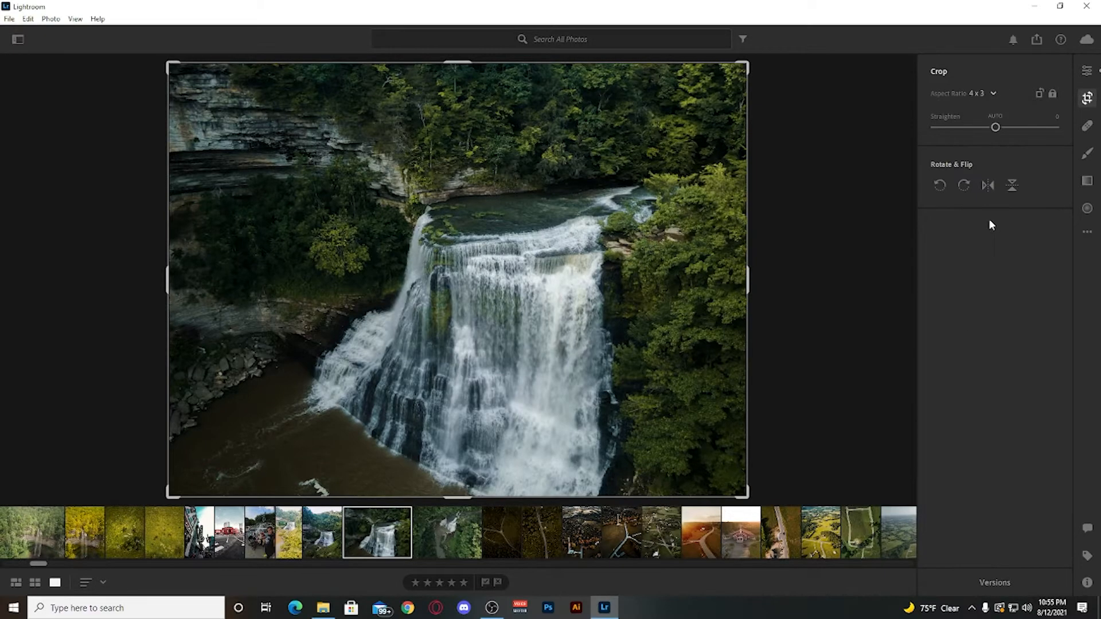
{"action": "left_click", "coordinate": [1040, 93]}
{"action": "left_click_drag", "start_coordinate": [551, 280], "coordinate": [545, 280]}
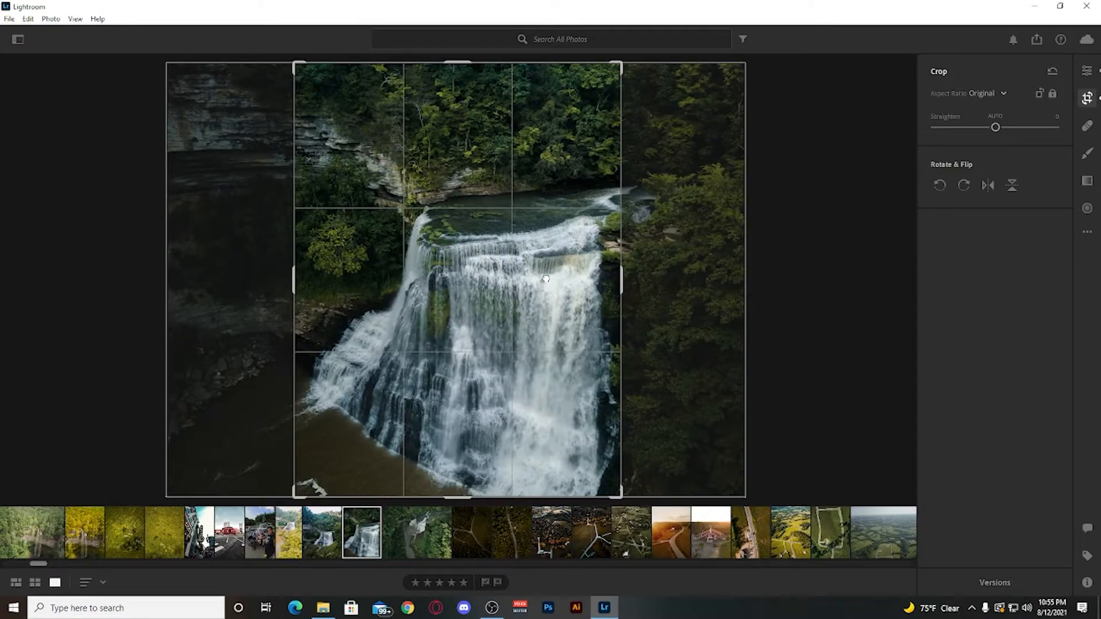
{"action": "key", "text": "e"}
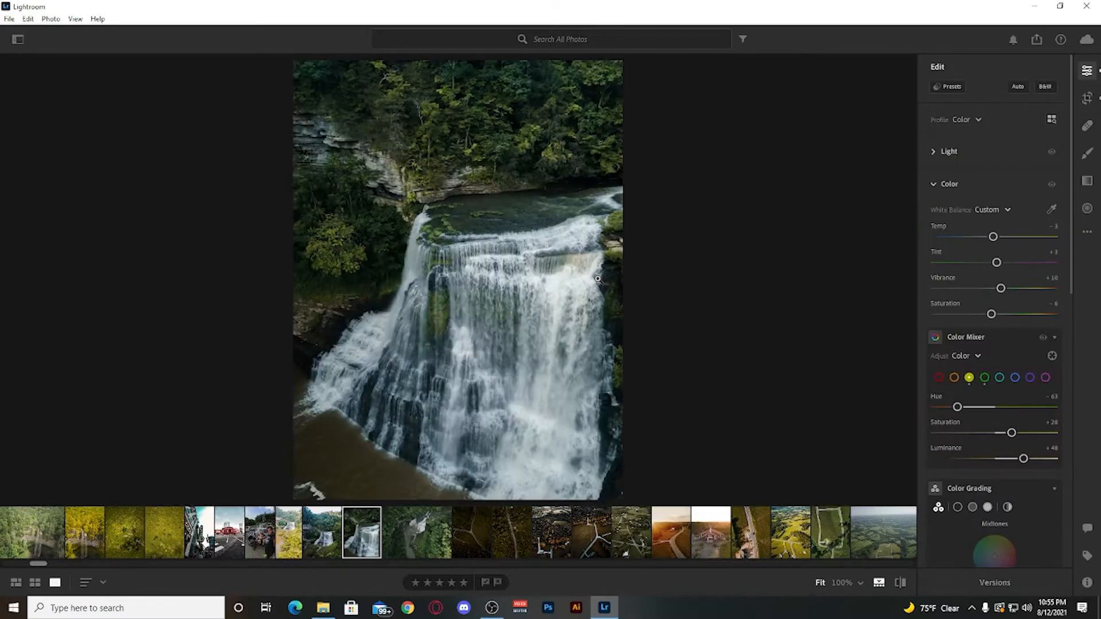
- Inspect the waterfall up close and set the color noise reduction to 30
{"action": "left_click", "coordinate": [425, 337]}
{"action": "left_click", "coordinate": [436, 328]}
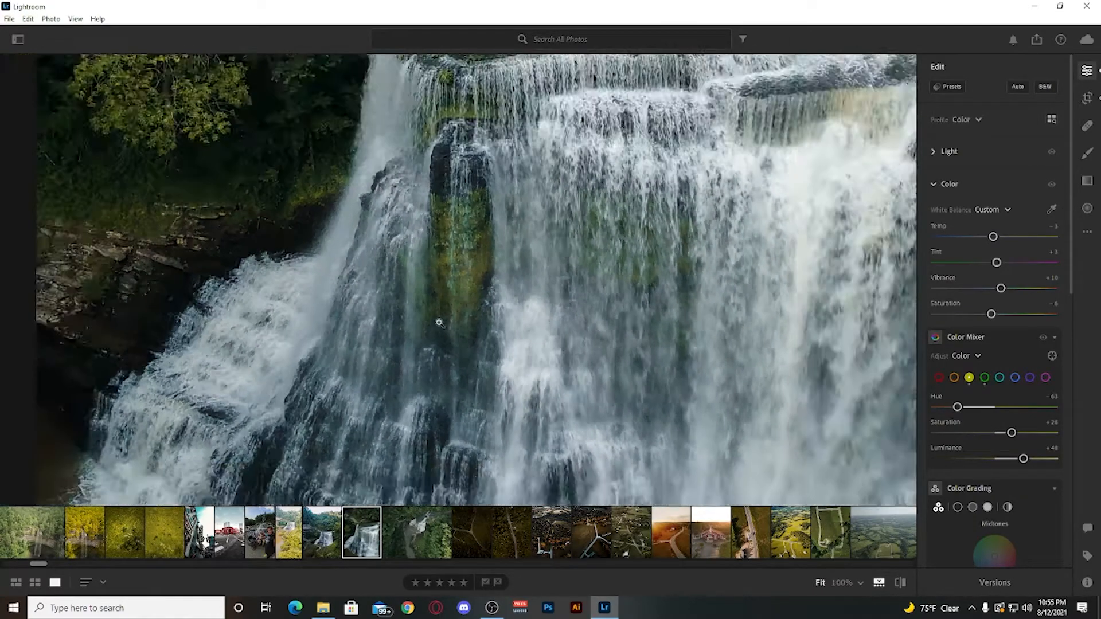
{"action": "left_click", "coordinate": [976, 355]}
{"action": "left_click", "coordinate": [974, 354]}
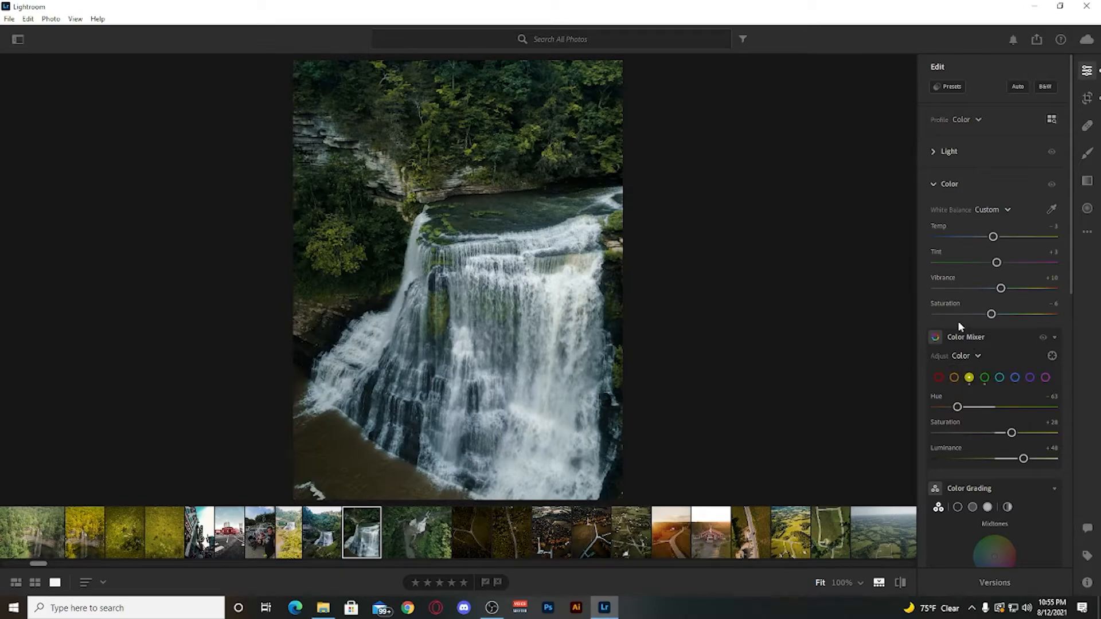
{"action": "left_click", "coordinate": [933, 184]}
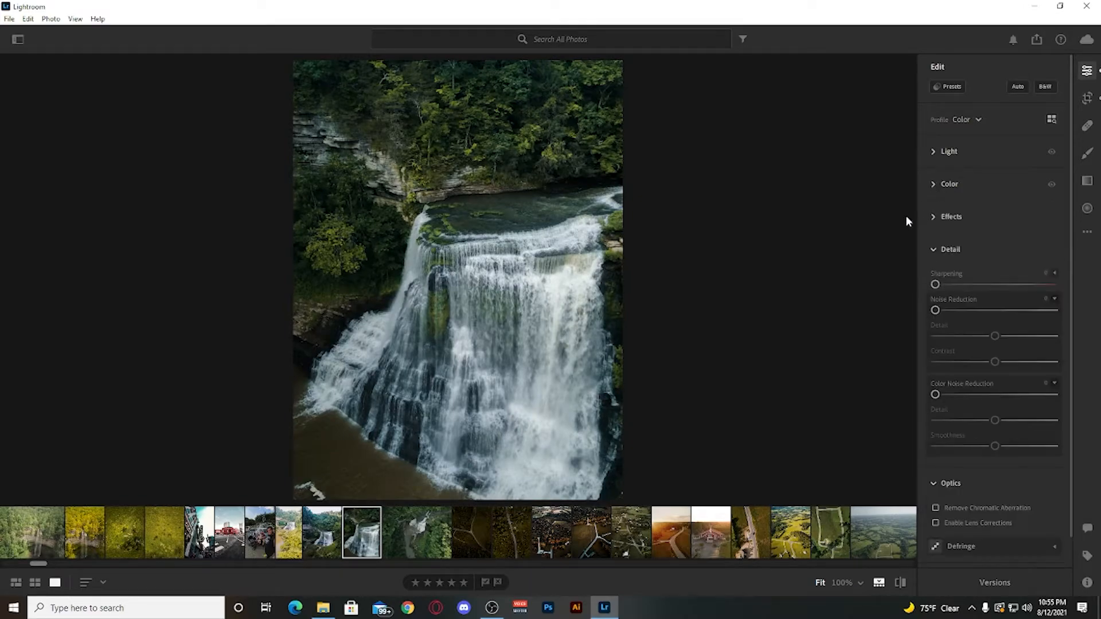
{"action": "left_click", "coordinate": [428, 344]}
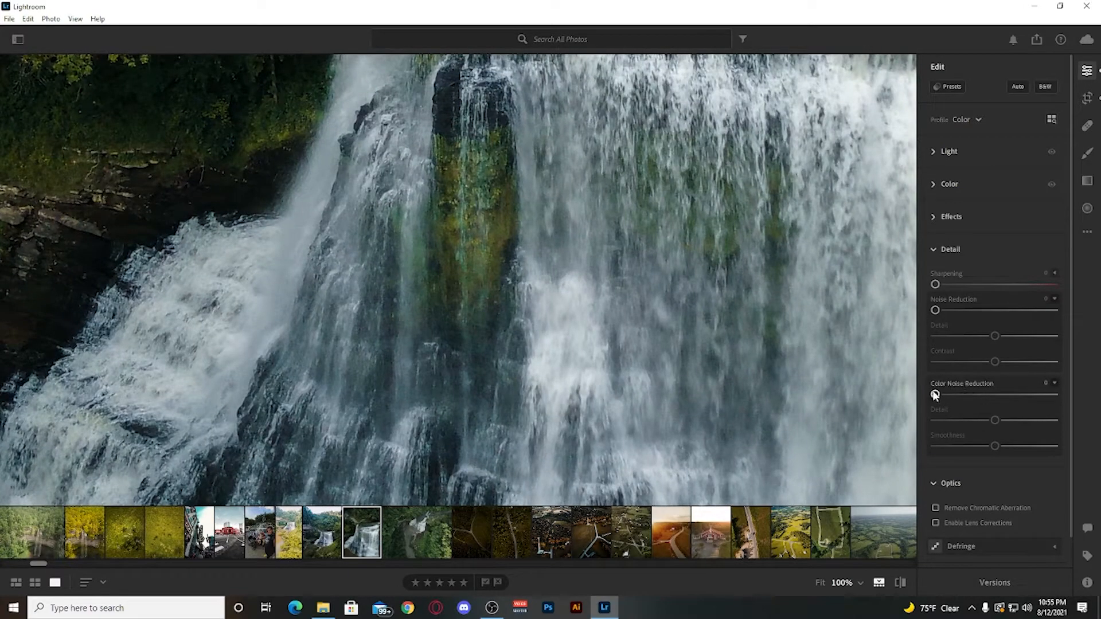
{"action": "left_click_drag", "start_coordinate": [935, 394], "coordinate": [972, 395]}
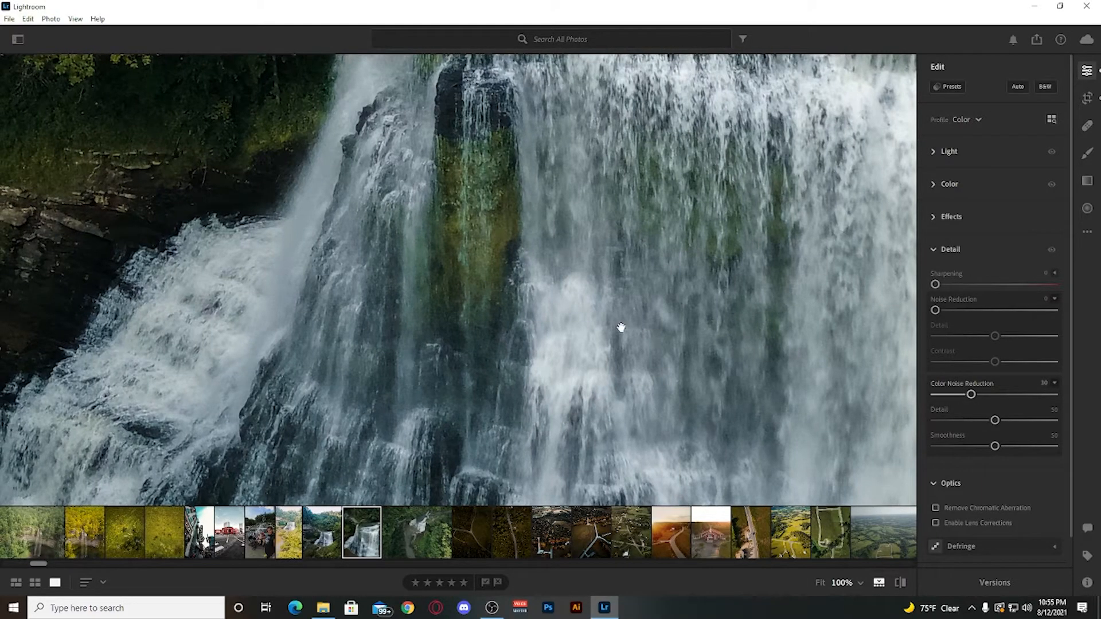
{"action": "left_click", "coordinate": [536, 325]}
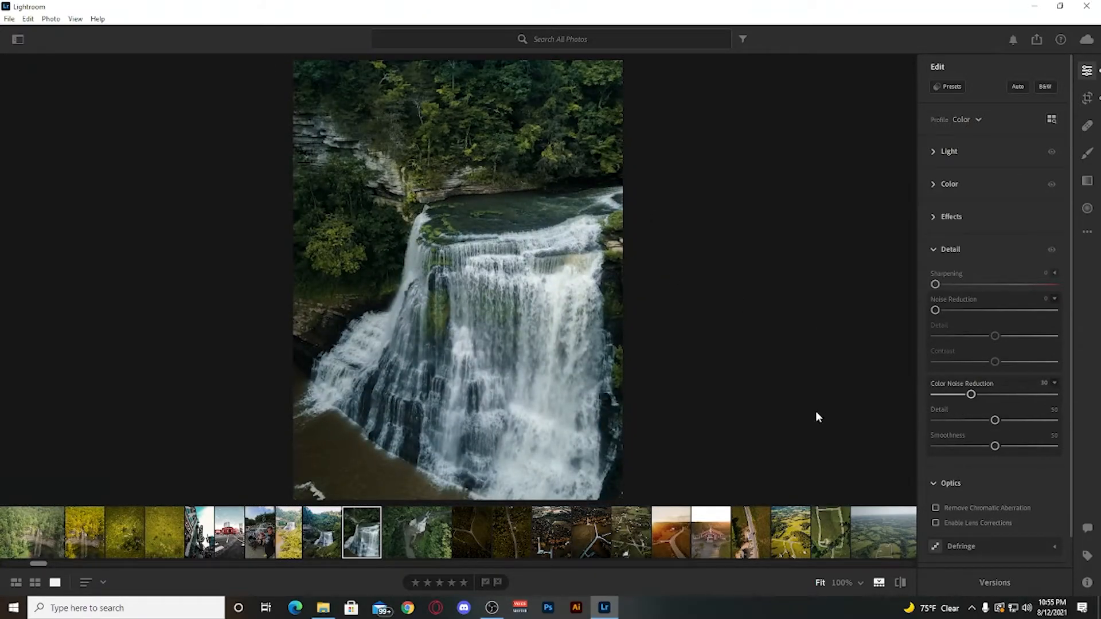
- Compare the edited photo with the original, examining the trees and rocks beside the waterfall up close
{"action": "scroll", "coordinate": [1036, 322], "scroll_direction": "down", "scroll_amount": 1}
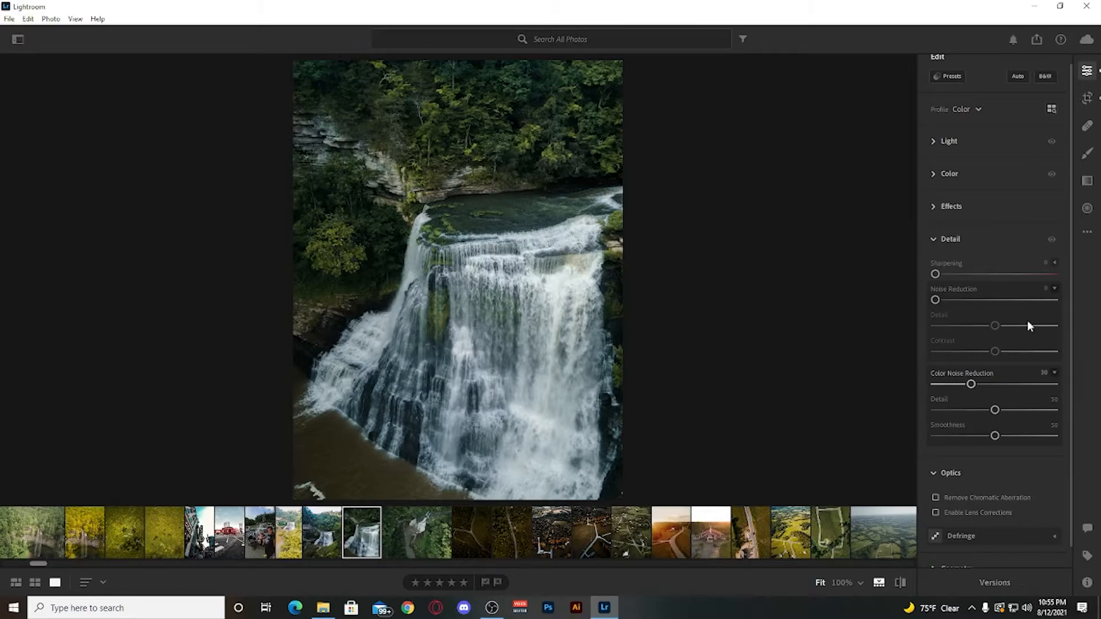
{"action": "key", "text": "backslash"}
{"action": "left_click", "coordinate": [364, 278]}
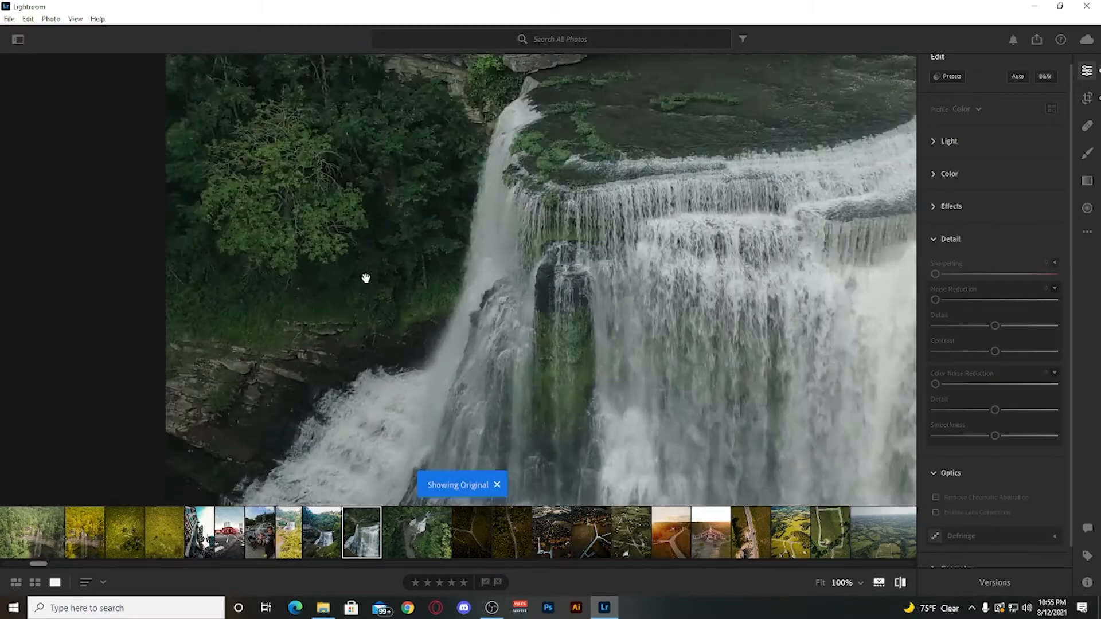
{"action": "left_click_drag", "start_coordinate": [408, 313], "coordinate": [504, 140]}
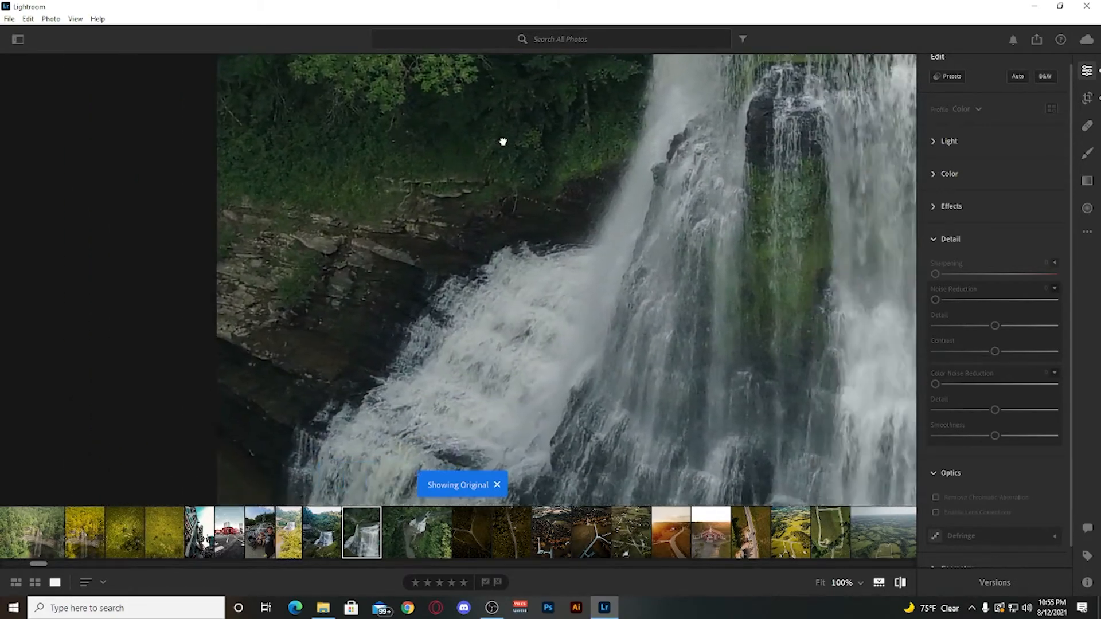
{"action": "left_click", "coordinate": [565, 282]}
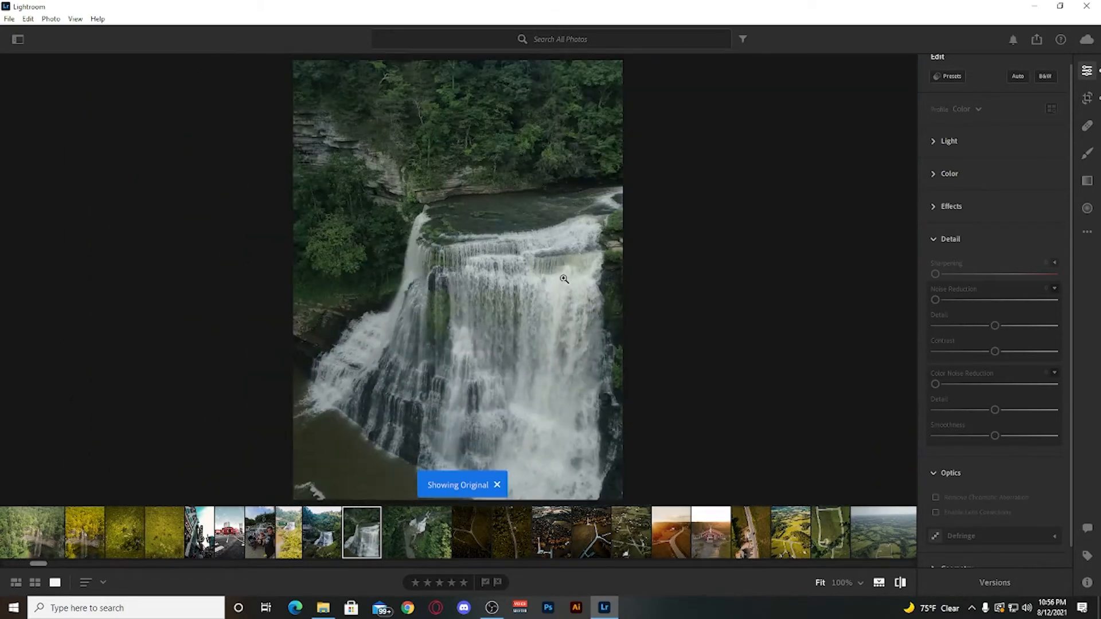
{"action": "key", "text": "backslash"}
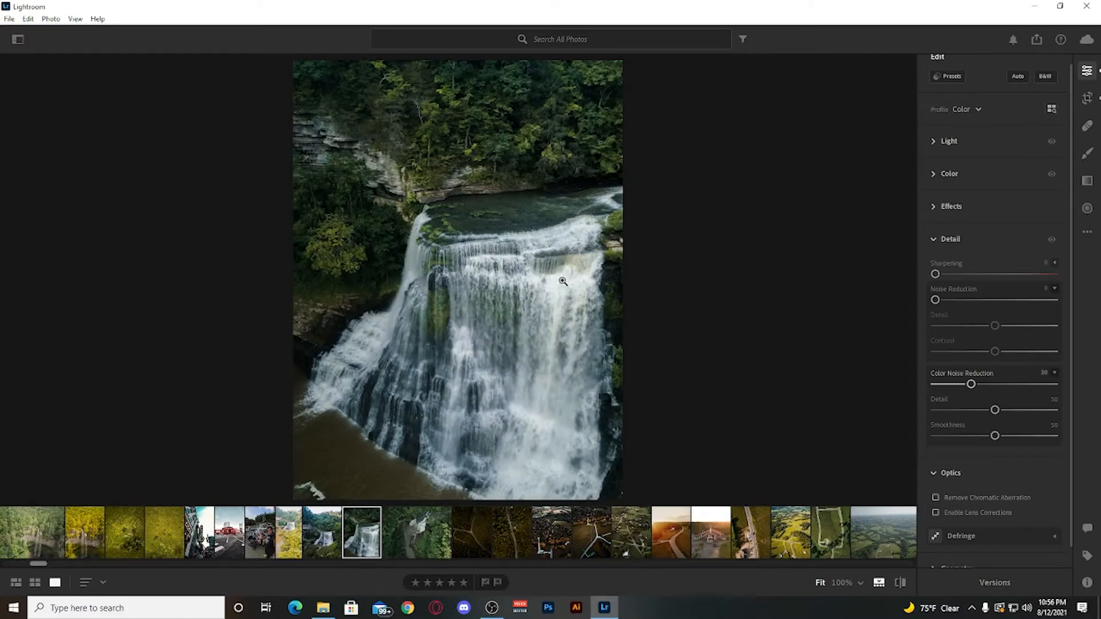
- Open the next photo, the aerial view of the waterfall, and set exposure to +0.53 and contrast to +31
{"action": "left_click", "coordinate": [411, 537]}
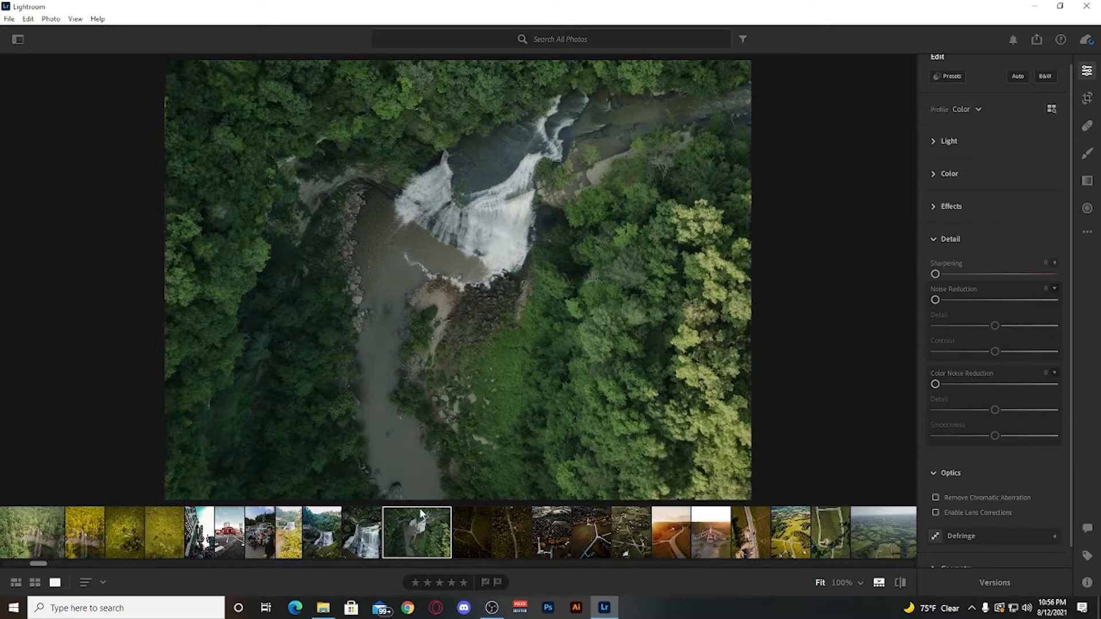
{"action": "left_click", "coordinate": [934, 142]}
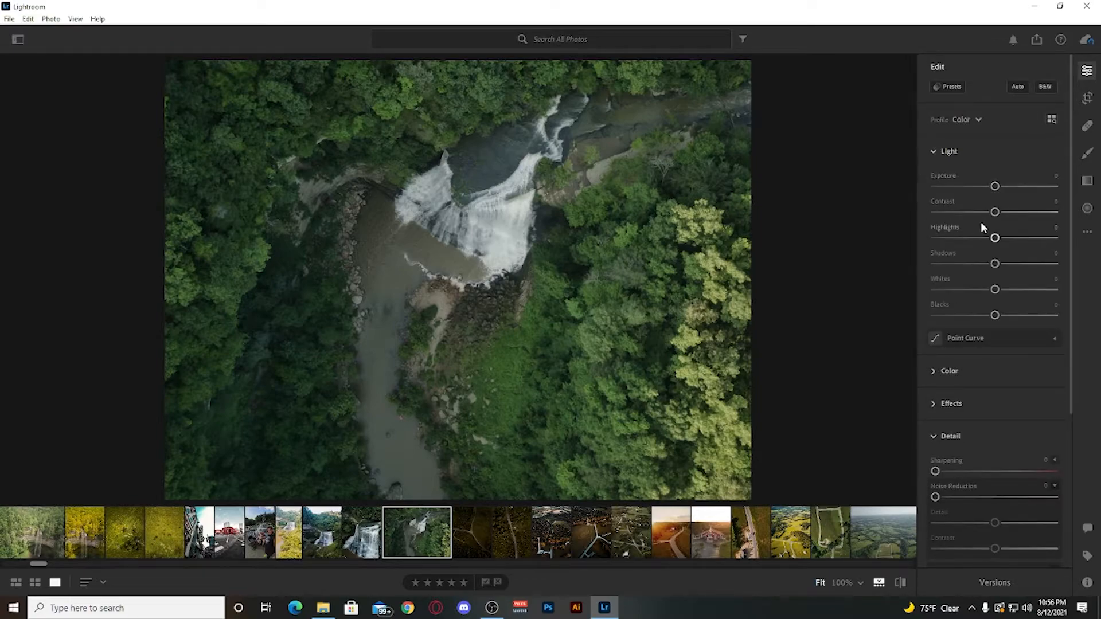
{"action": "left_click_drag", "start_coordinate": [995, 186], "coordinate": [1002, 187]}
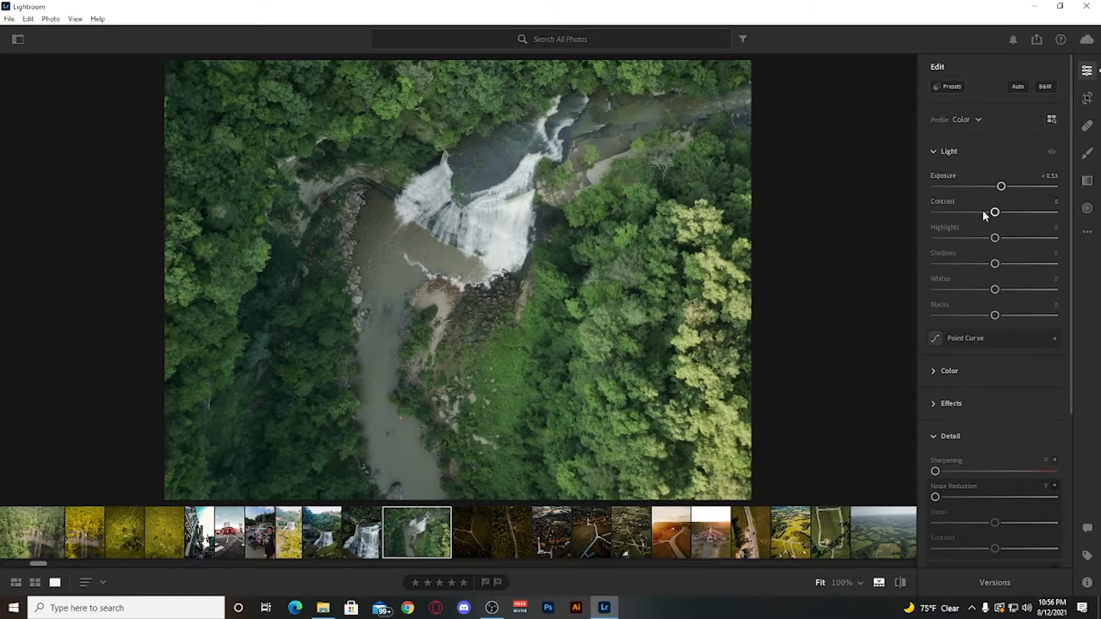
{"action": "left_click_drag", "start_coordinate": [995, 212], "coordinate": [1013, 213]}
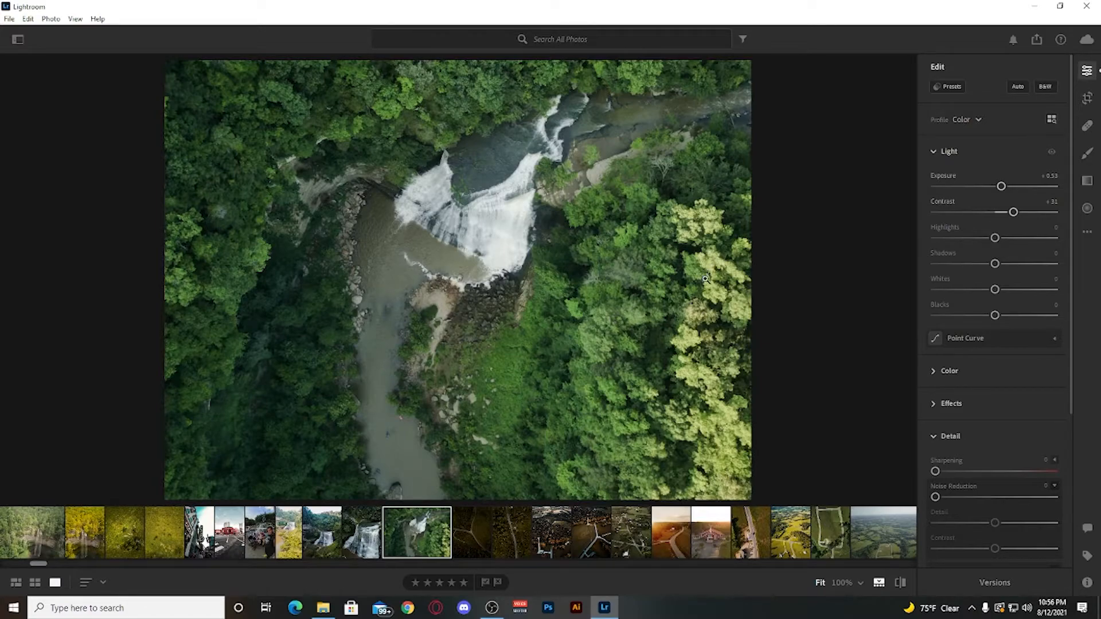
- Set the light values to highlights -70, shadows -45, whites +24 and blacks -13
{"action": "left_click_drag", "start_coordinate": [995, 238], "coordinate": [1053, 237]}
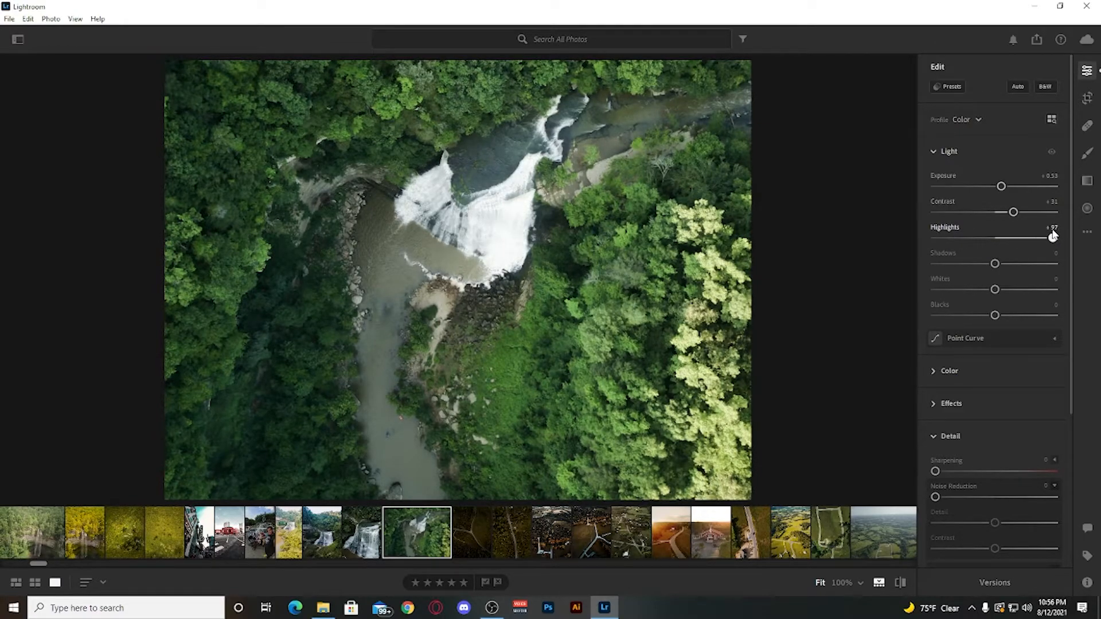
{"action": "left_click_drag", "start_coordinate": [1053, 236], "coordinate": [953, 238]}
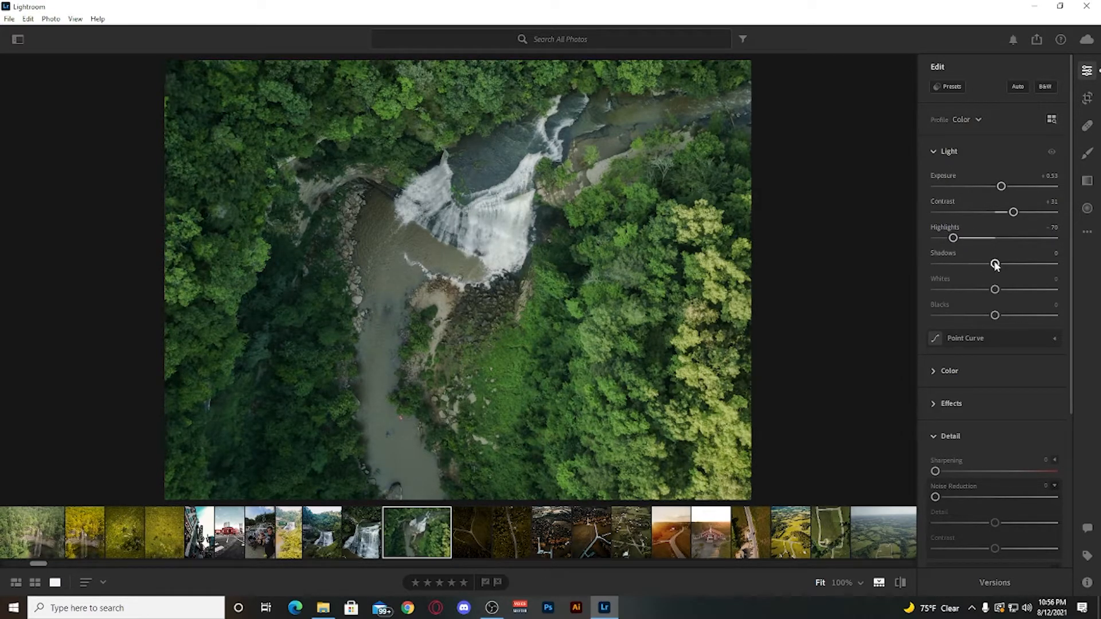
{"action": "left_click_drag", "start_coordinate": [993, 265], "coordinate": [1017, 289]}
{"action": "mouse_move", "coordinate": [1004, 291]}
{"action": "left_mouse_down"}
{"action": "mouse_move", "coordinate": [1051, 290]}
{"action": "mouse_move", "coordinate": [1010, 291]}
{"action": "left_mouse_up"}
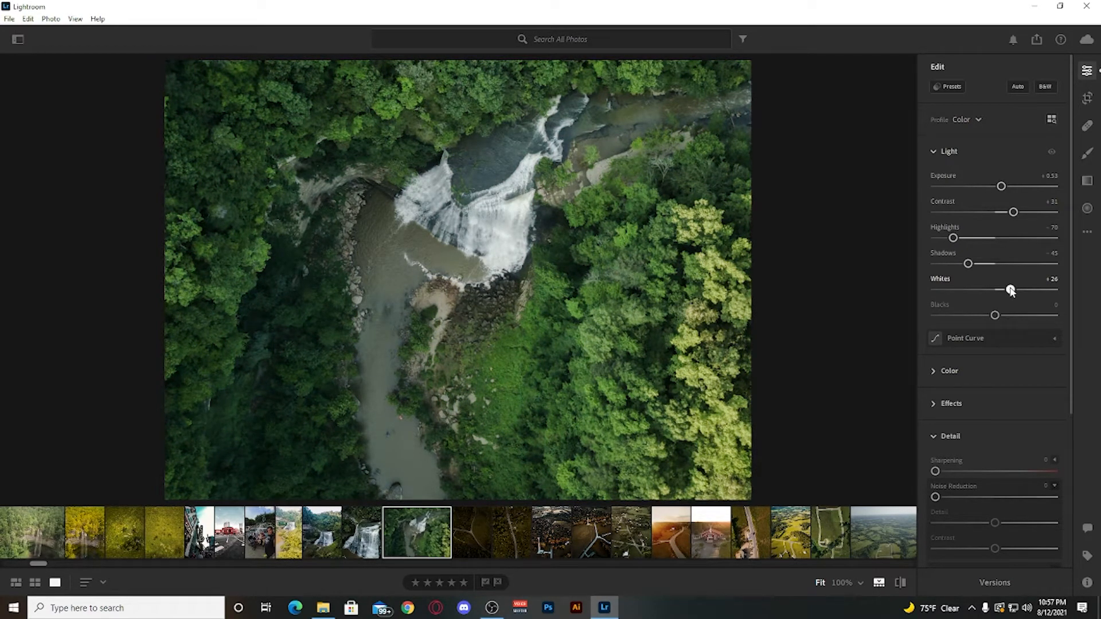
{"action": "left_click_drag", "start_coordinate": [1011, 291], "coordinate": [1008, 292]}
{"action": "mouse_move", "coordinate": [996, 317]}
{"action": "left_mouse_down"}
{"action": "mouse_move", "coordinate": [1026, 317]}
{"action": "mouse_move", "coordinate": [988, 321]}
{"action": "left_mouse_up"}
- Examine the dark trees, riverbank and waterfall at full size, and compare the photo with the original
{"action": "left_click", "coordinate": [243, 255]}
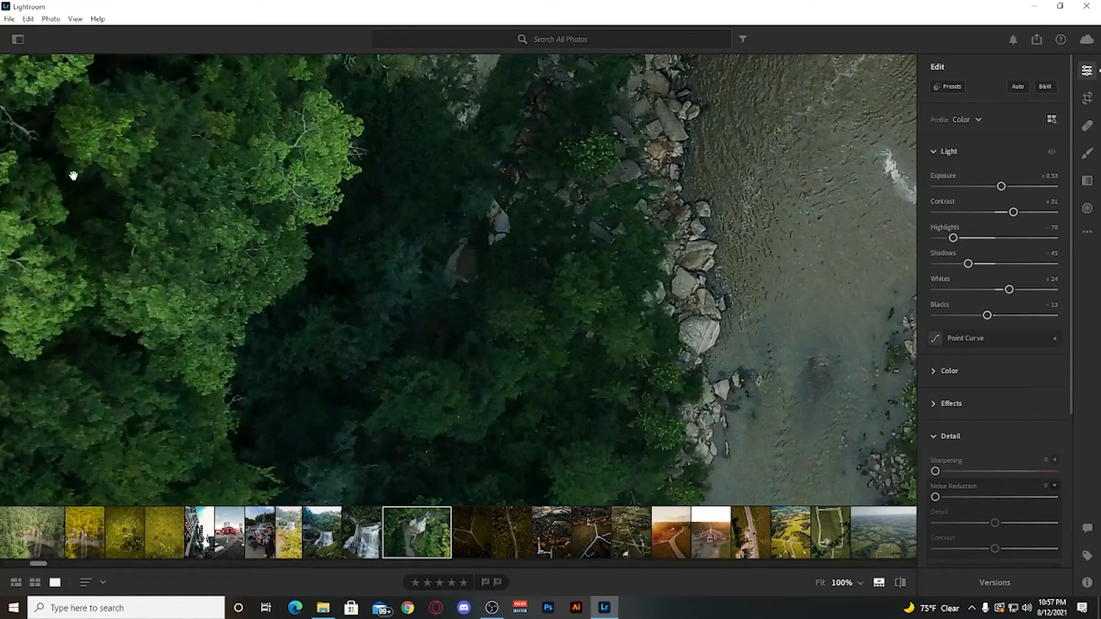
{"action": "left_click_drag", "start_coordinate": [74, 172], "coordinate": [140, 294]}
{"action": "left_click_drag", "start_coordinate": [231, 191], "coordinate": [288, 279]}
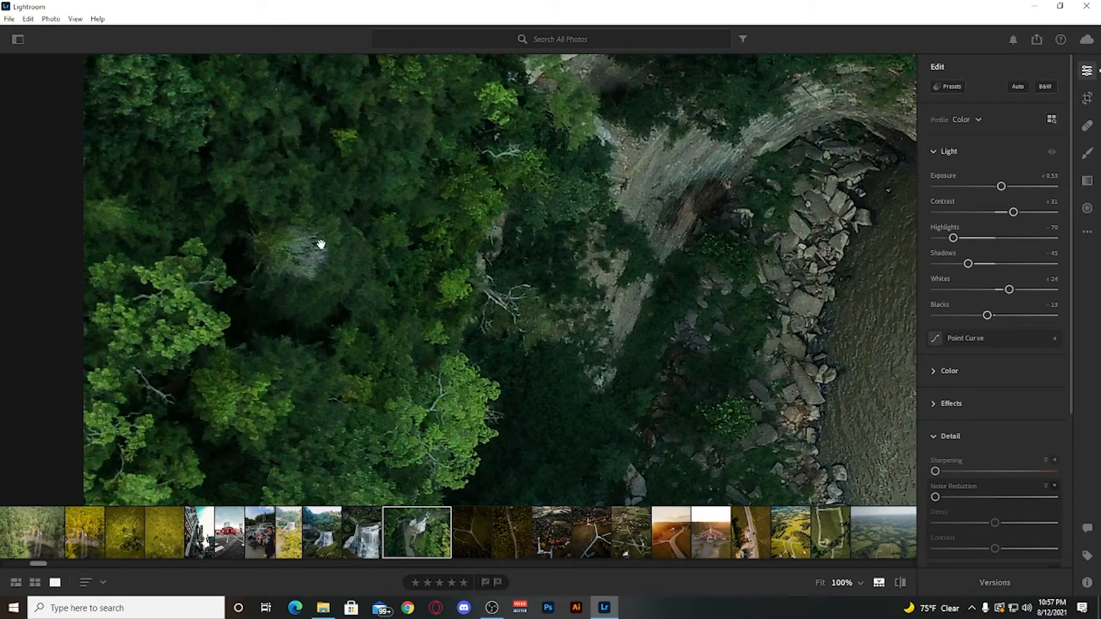
{"action": "left_click_drag", "start_coordinate": [465, 396], "coordinate": [476, 227]}
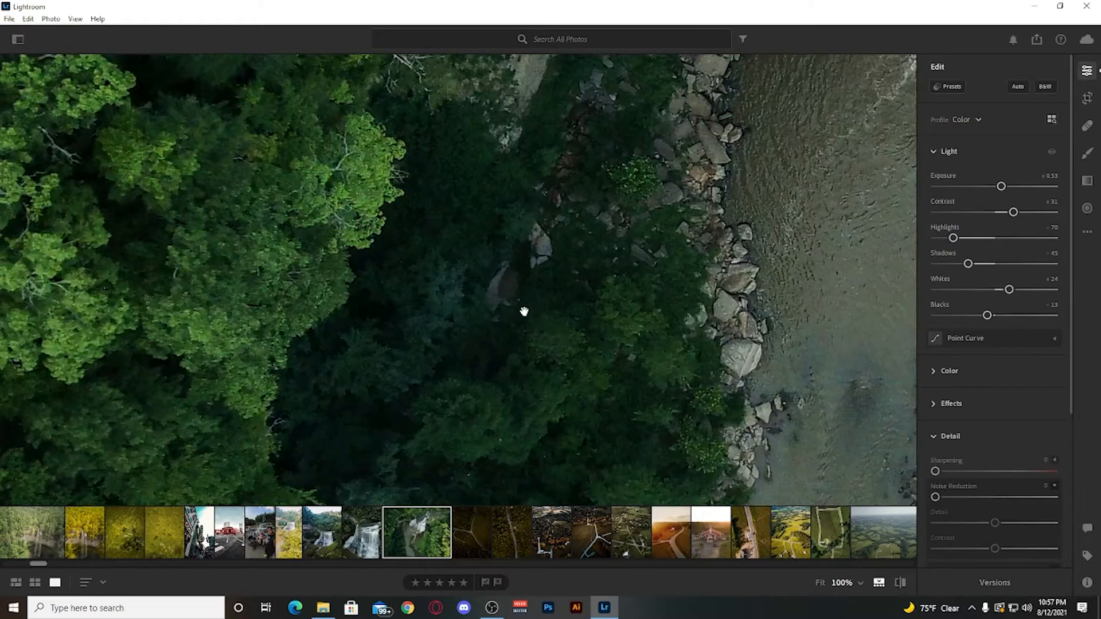
{"action": "left_click", "coordinate": [525, 311]}
{"action": "left_click", "coordinate": [432, 166]}
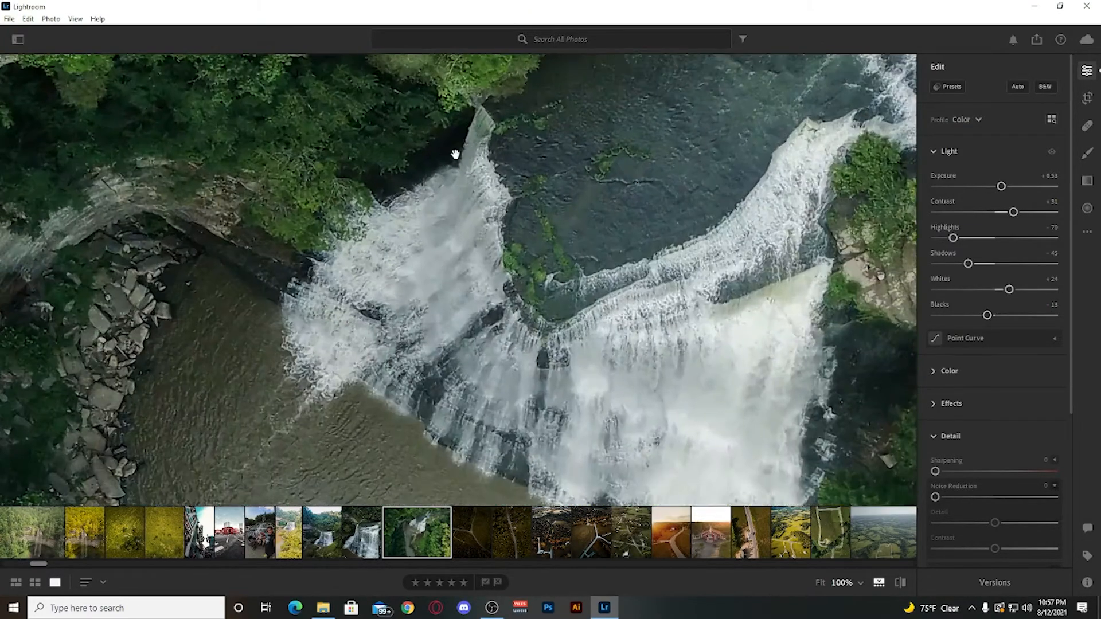
{"action": "left_click", "coordinate": [528, 231]}
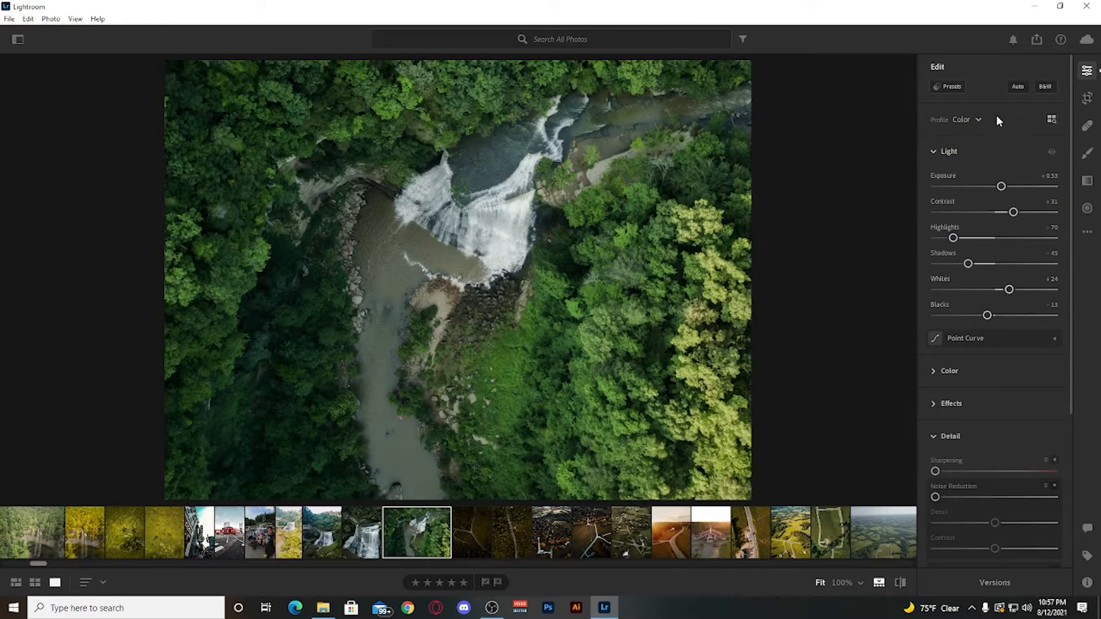
{"action": "key", "text": "backslash"}
- In the Color Mixer, set the green hue to -62, saturation to +18 and luminance to +39
{"action": "left_click", "coordinate": [932, 371]}
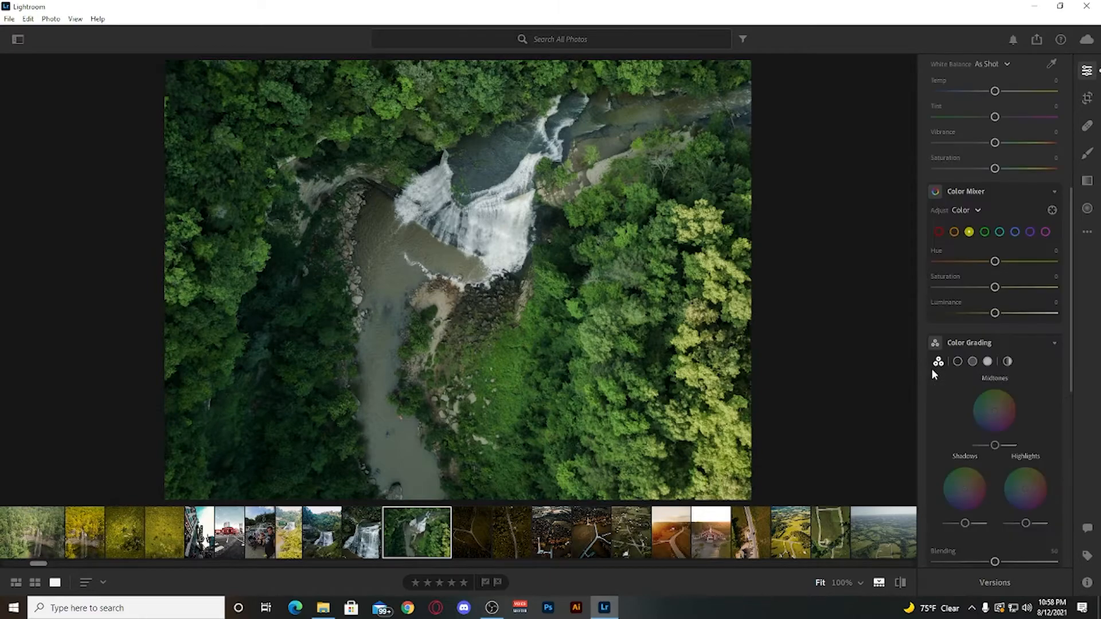
{"action": "left_click", "coordinate": [985, 233]}
{"action": "left_click_drag", "start_coordinate": [995, 261], "coordinate": [975, 268]}
{"action": "left_click_drag", "start_coordinate": [975, 269], "coordinate": [959, 262]}
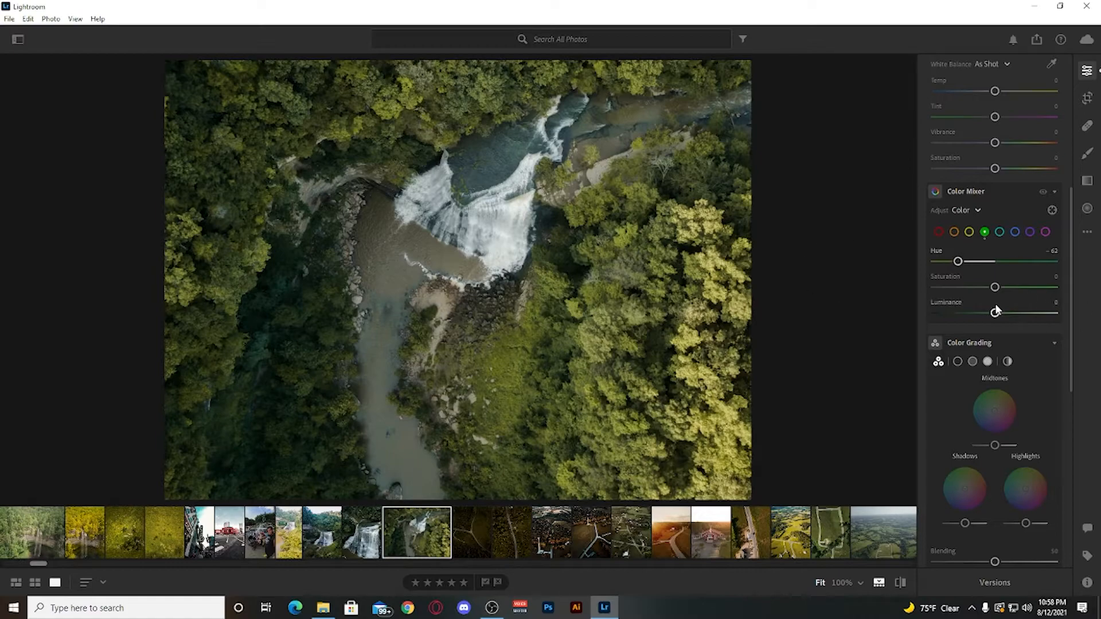
{"action": "left_click_drag", "start_coordinate": [994, 314], "coordinate": [1018, 314]}
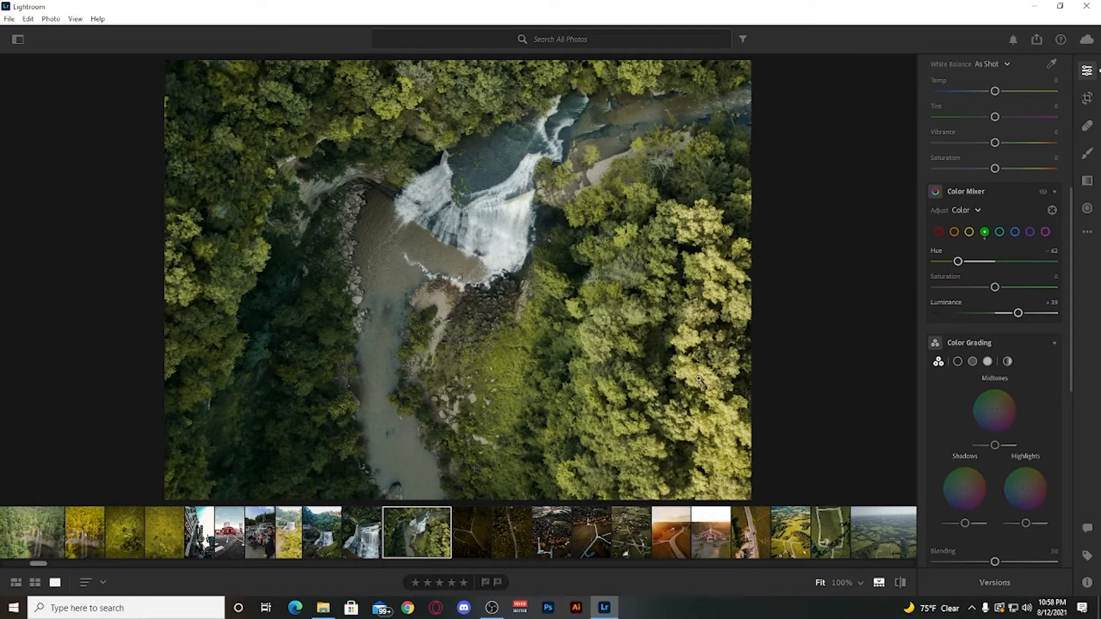
{"action": "mouse_move", "coordinate": [994, 288]}
{"action": "left_mouse_down"}
{"action": "mouse_move", "coordinate": [1012, 288]}
{"action": "mouse_move", "coordinate": [962, 289]}
{"action": "mouse_move", "coordinate": [1004, 289]}
{"action": "left_mouse_up"}
- Adjust the white balance to a temperature of -3 and a tint of +5
{"action": "scroll", "coordinate": [1016, 272], "scroll_direction": "up", "scroll_amount": 4}
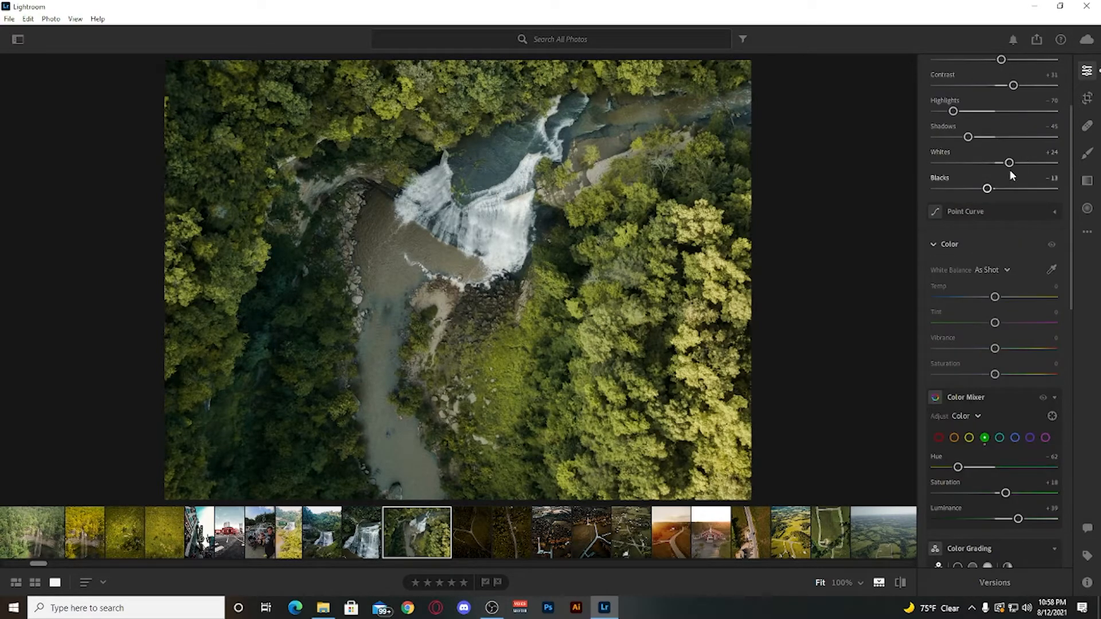
{"action": "left_click", "coordinate": [978, 417]}
{"action": "left_click", "coordinate": [996, 405]}
{"action": "left_click_drag", "start_coordinate": [995, 299], "coordinate": [993, 297]}
{"action": "left_click_drag", "start_coordinate": [996, 323], "coordinate": [998, 323]}
- Set vibrance to +21 and overall saturation to -5, comparing the photo with the original
{"action": "left_click", "coordinate": [468, 292]}
{"action": "left_click", "coordinate": [466, 290]}
{"action": "key", "text": "backslash"}
{"action": "left_click_drag", "start_coordinate": [995, 349], "coordinate": [993, 375]}
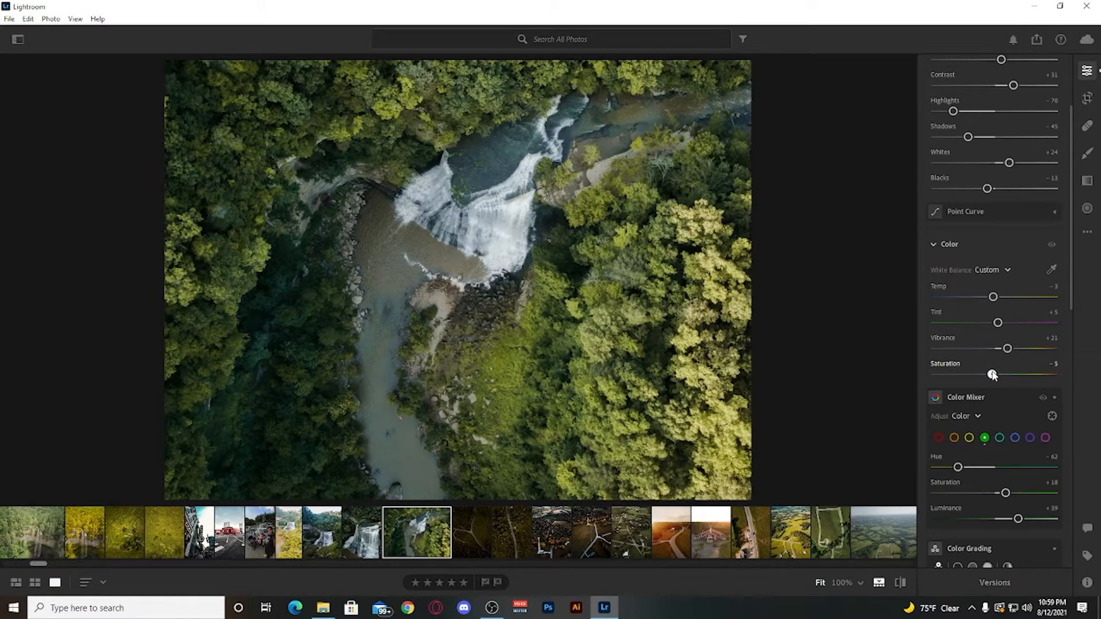
{"action": "key", "text": "backslash"}
- In the Color Mixer, set the yellow hue to -83, saturation to +37 and luminance to -17, checking the riverbank at full size
{"action": "left_click", "coordinate": [969, 438]}
{"action": "left_click_drag", "start_coordinate": [995, 467], "coordinate": [1063, 469]}
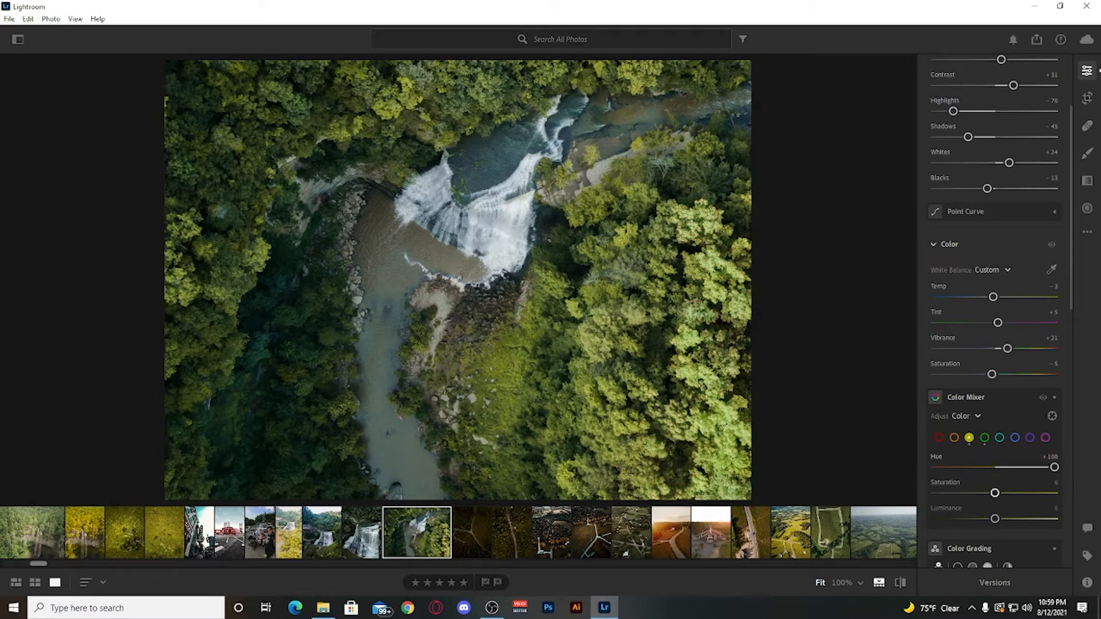
{"action": "left_click", "coordinate": [427, 292]}
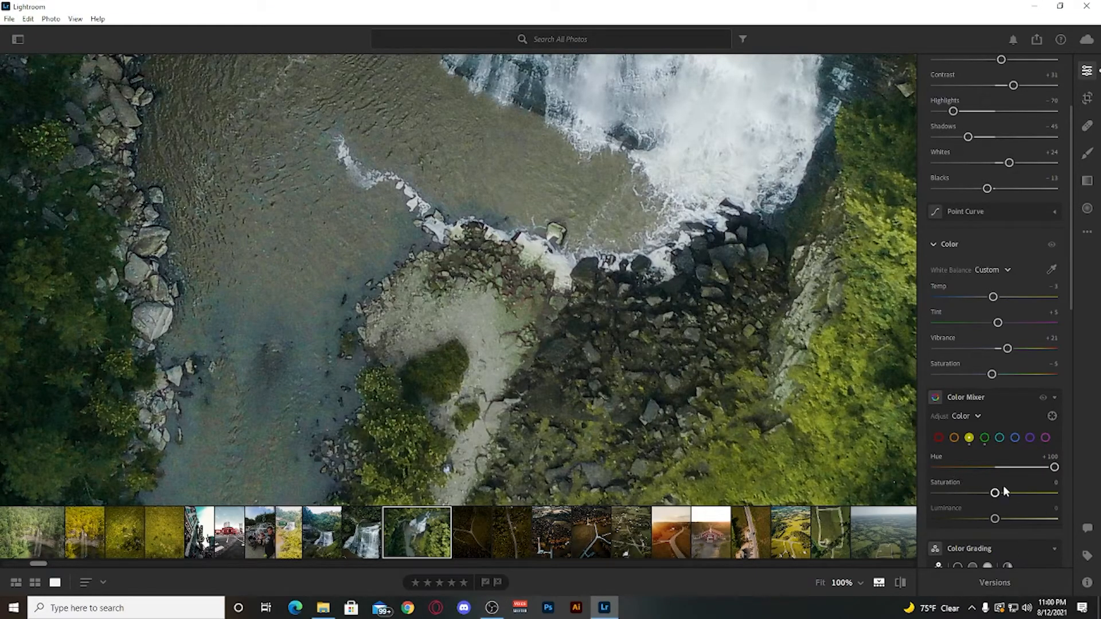
{"action": "left_click_drag", "start_coordinate": [1054, 467], "coordinate": [945, 468]}
{"action": "left_click", "coordinate": [439, 261]}
{"action": "left_click_drag", "start_coordinate": [995, 518], "coordinate": [1028, 493]}
{"action": "left_click_drag", "start_coordinate": [1019, 497], "coordinate": [1017, 497]}
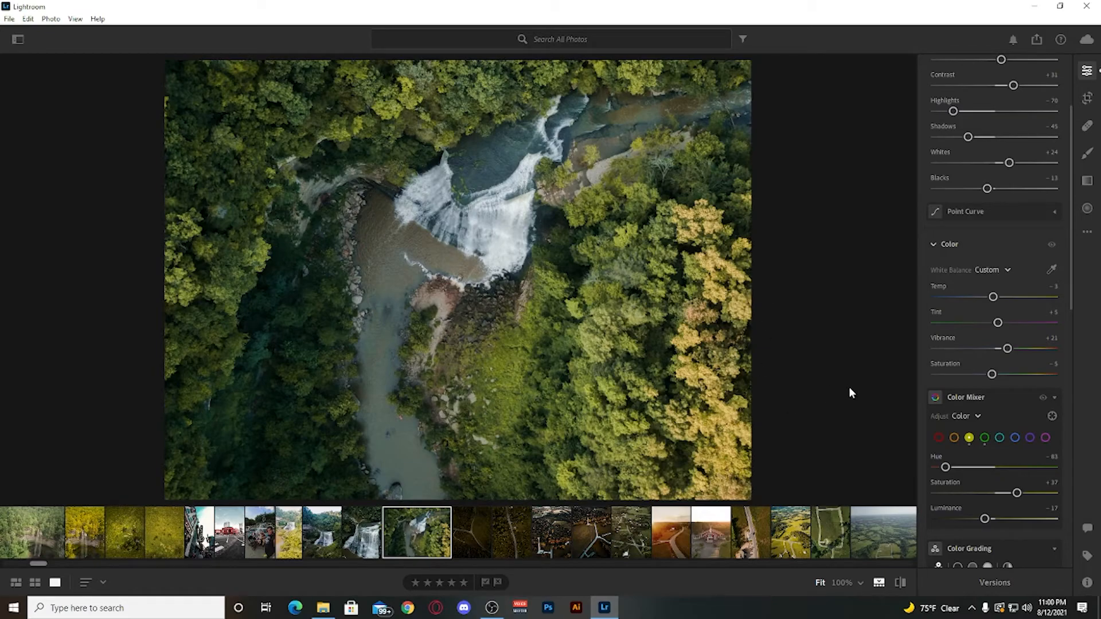
- Set the color noise reduction to 21 while checking the waterfall and brown water at full size
{"action": "left_click", "coordinate": [604, 363]}
{"action": "left_click", "coordinate": [604, 362]}
{"action": "left_click", "coordinate": [443, 232]}
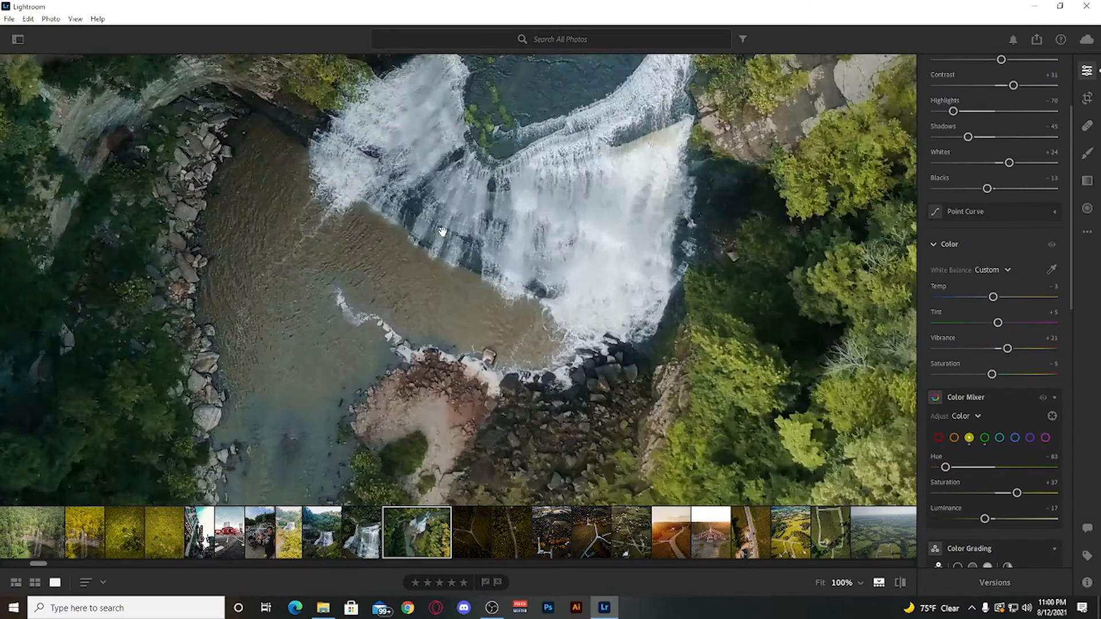
{"action": "scroll", "coordinate": [979, 470], "scroll_direction": "down", "scroll_amount": 5}
{"action": "scroll", "coordinate": [978, 470], "scroll_direction": "down", "scroll_amount": 4}
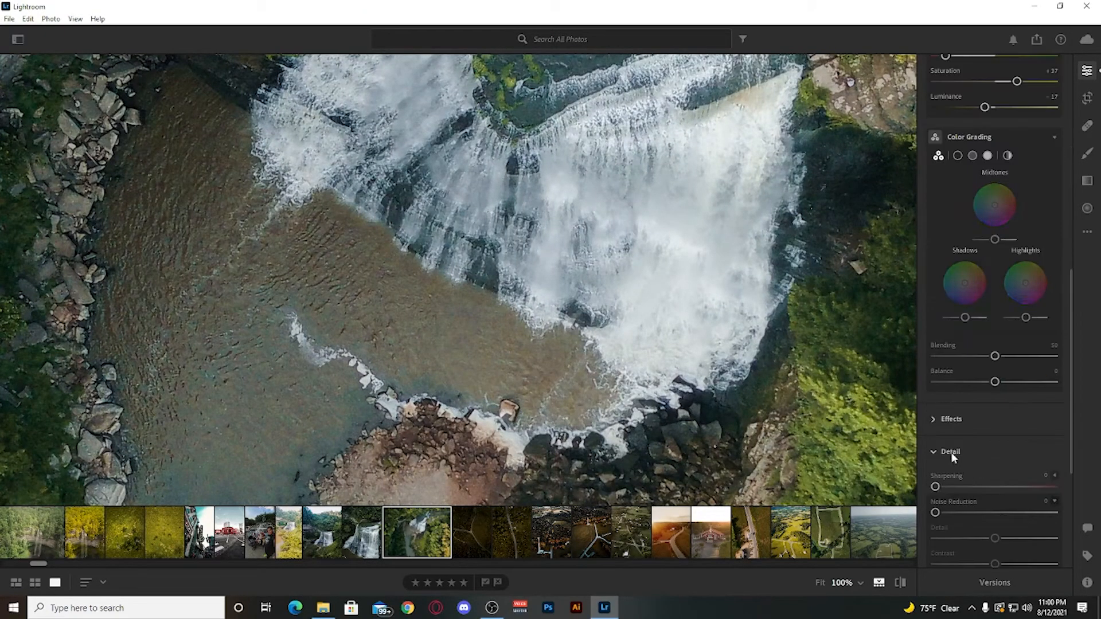
{"action": "left_click_drag", "start_coordinate": [936, 494], "coordinate": [960, 494]}
{"action": "left_click", "coordinate": [560, 385]}
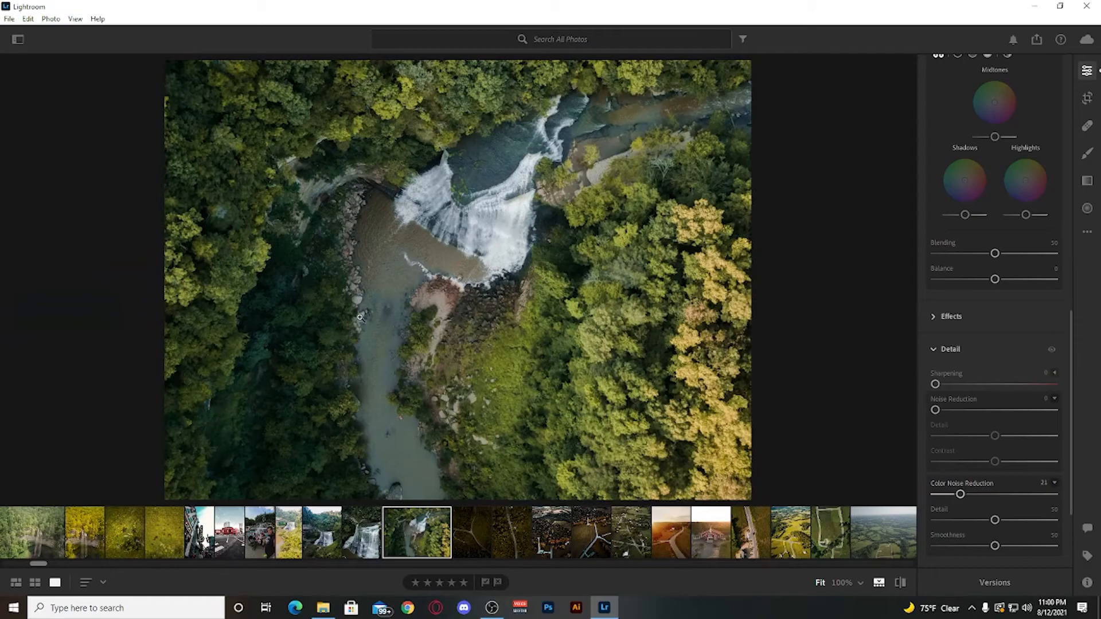
- Compare the aerial waterfall photo with its original and with the neighbouring waterfall close-up
{"action": "key", "text": "backslash"}
{"action": "left_click", "coordinate": [376, 551]}
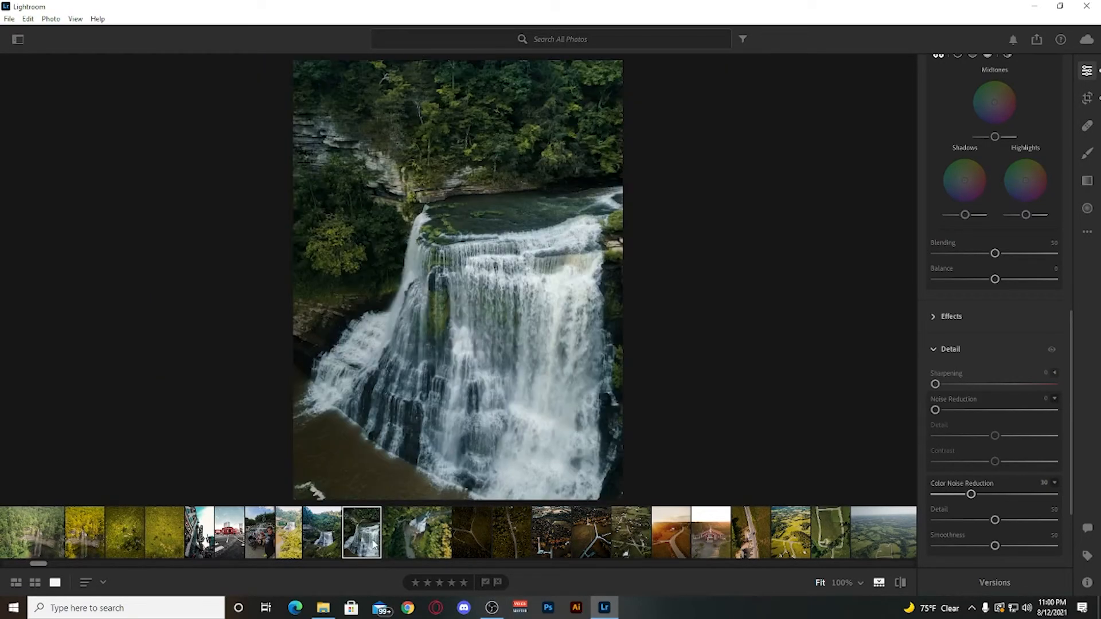
{"action": "left_click", "coordinate": [416, 536]}
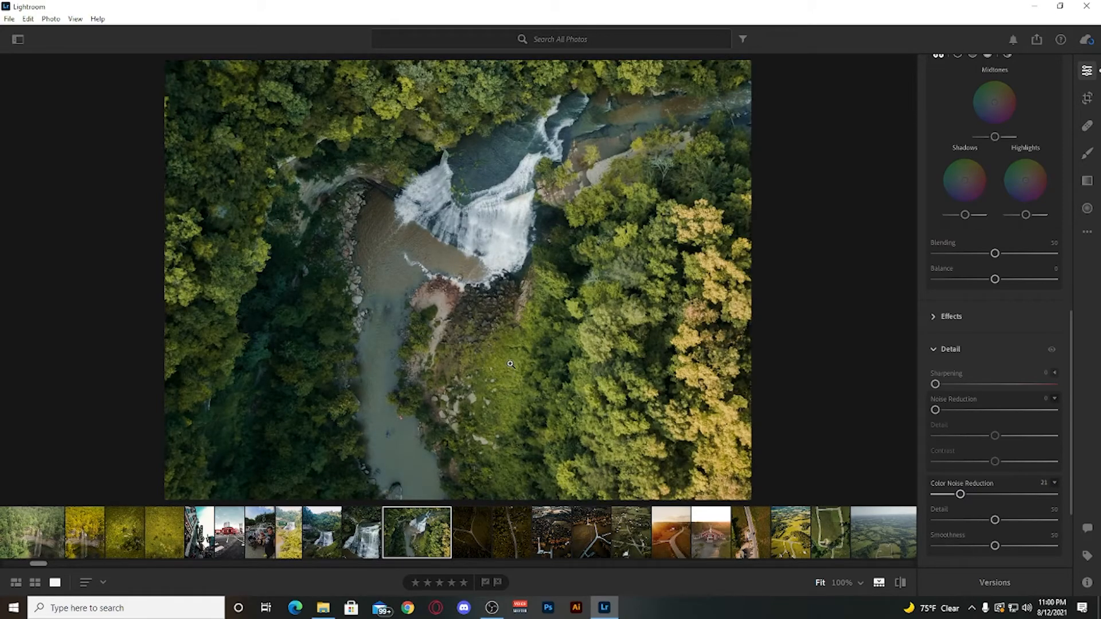
{"action": "left_click_drag", "start_coordinate": [506, 361], "coordinate": [500, 359]}
- Crop the photo to portrait orientation in the original aspect ratio, framing the waterfall and the river below it
{"action": "left_click", "coordinate": [1087, 98]}
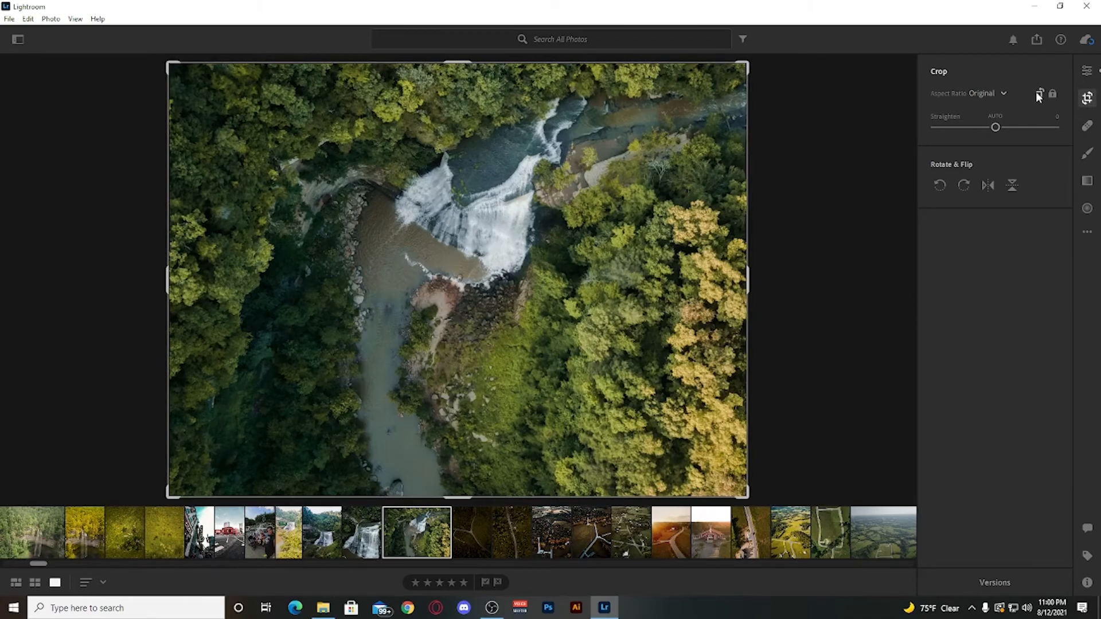
{"action": "left_click", "coordinate": [995, 94]}
{"action": "left_click", "coordinate": [996, 215]}
{"action": "left_click", "coordinate": [1040, 95]}
{"action": "left_click_drag", "start_coordinate": [580, 178], "coordinate": [576, 175]}
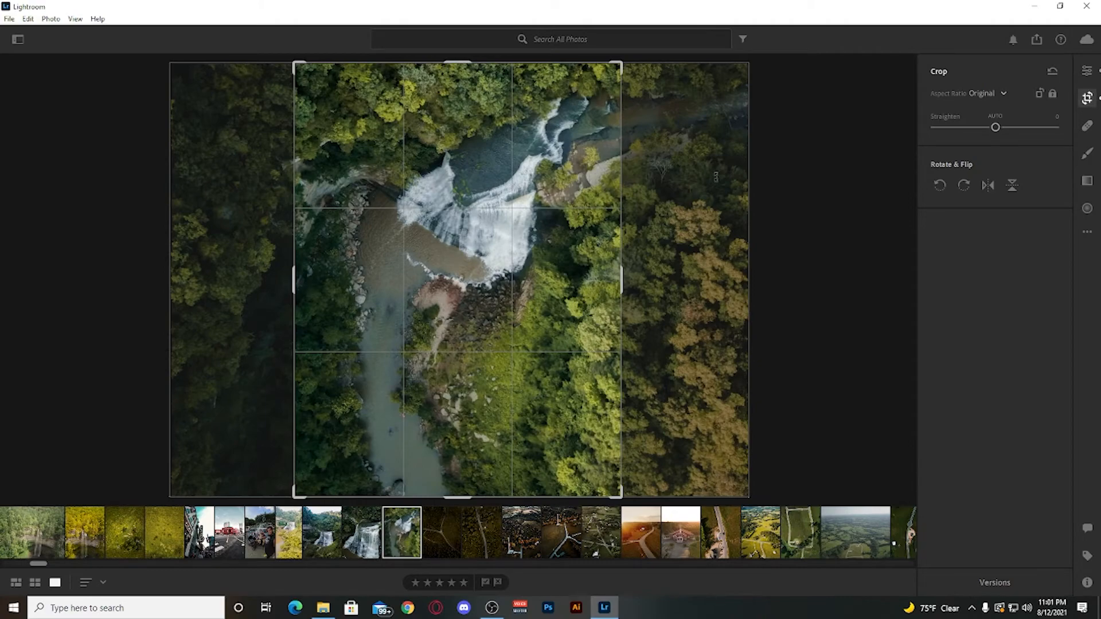
- Compare the cropped photo with its original, and view it among the other photos in the grid
{"action": "key", "text": "backslash"}
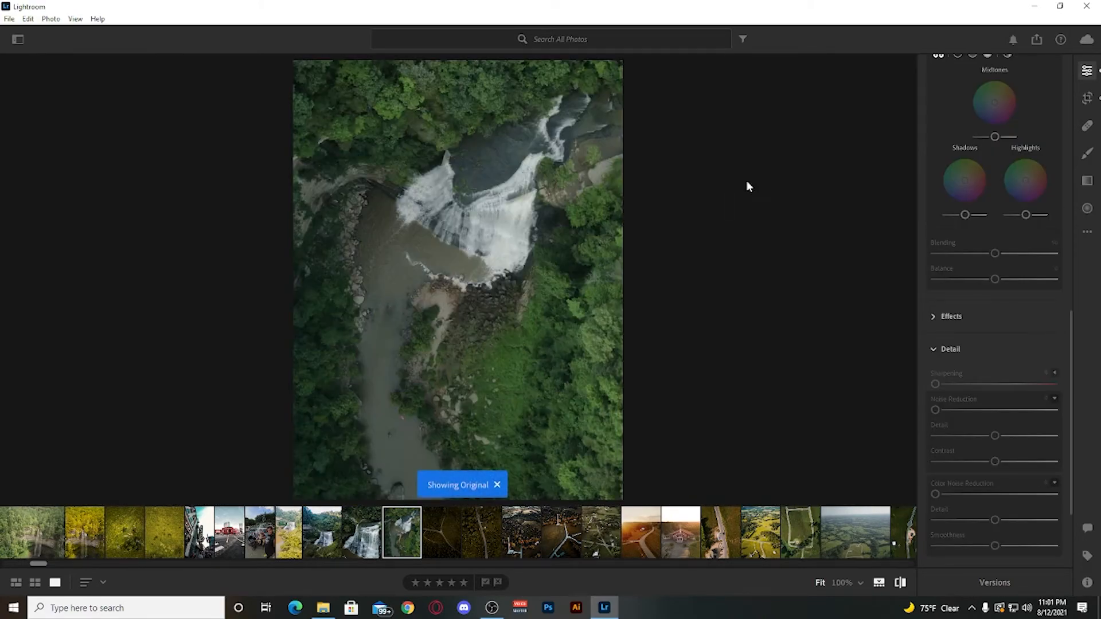
{"action": "key", "text": "backslash"}
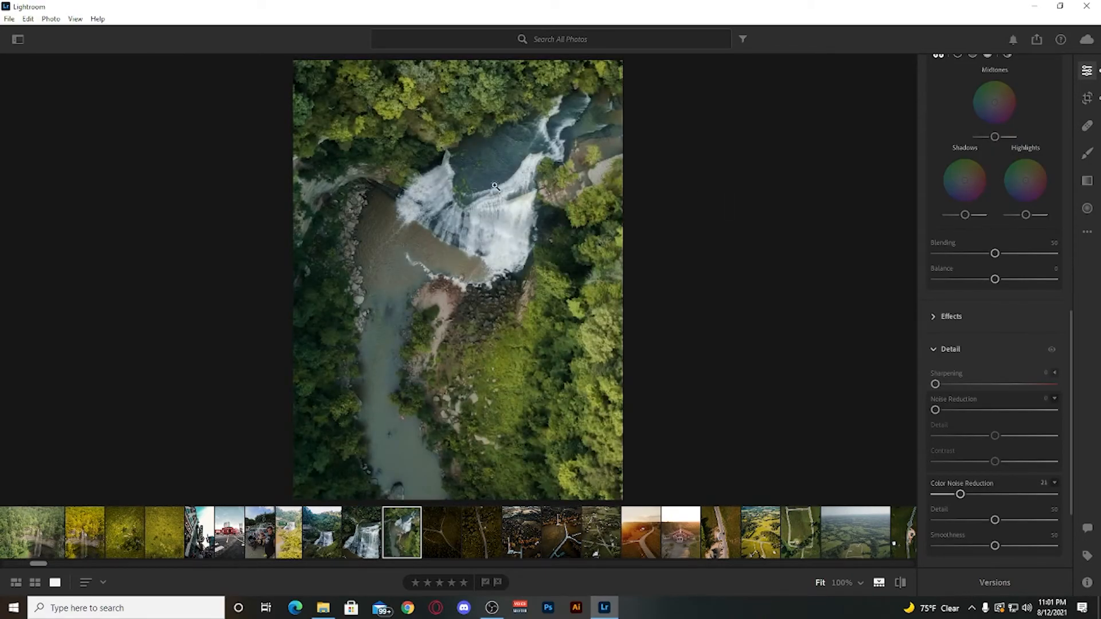
{"action": "key", "text": "g"}
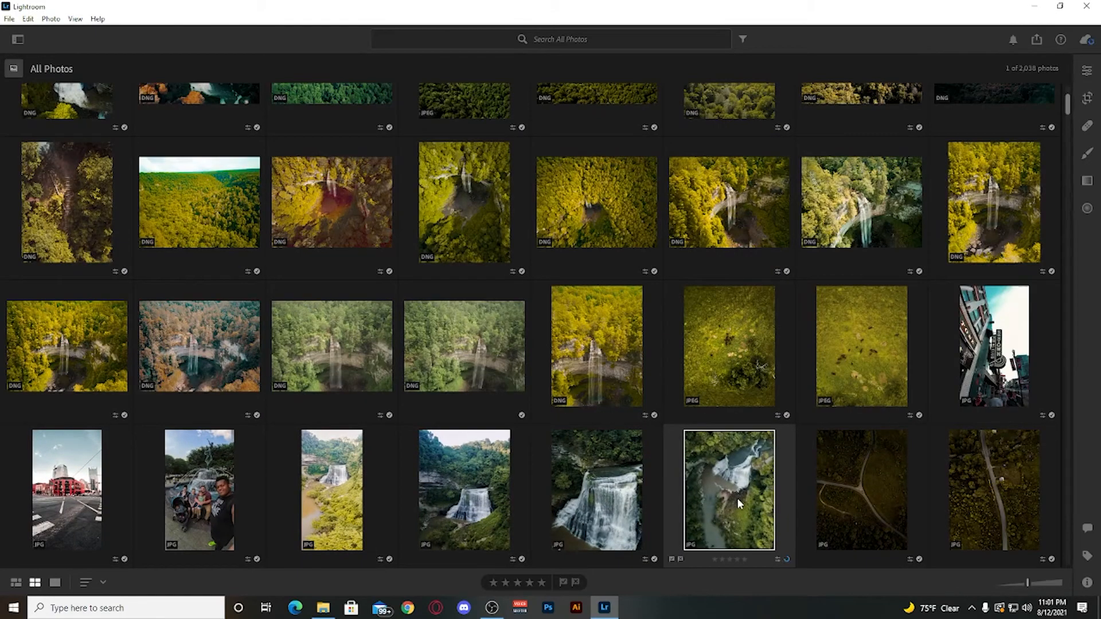
{"action": "key", "text": "d"}
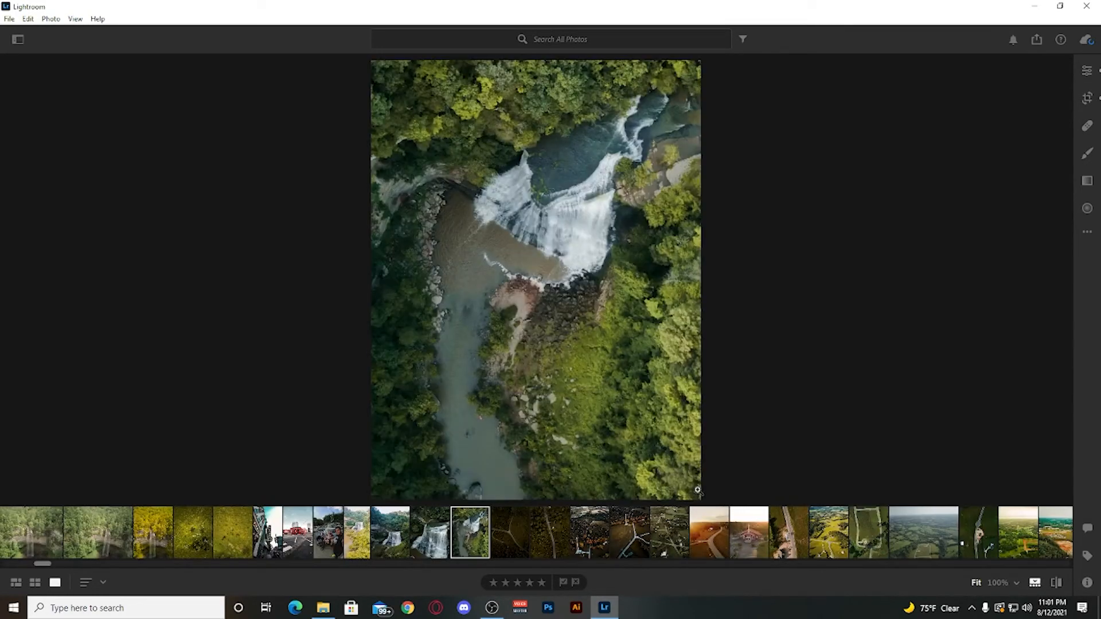
- Compare the waterfall close-up, the wide waterfall view and the aerial shot with their originals
{"action": "left_click", "coordinate": [437, 529]}
{"action": "key", "text": "backslash"}
{"action": "left_click", "coordinate": [400, 538]}
{"action": "key", "text": "backslash"}
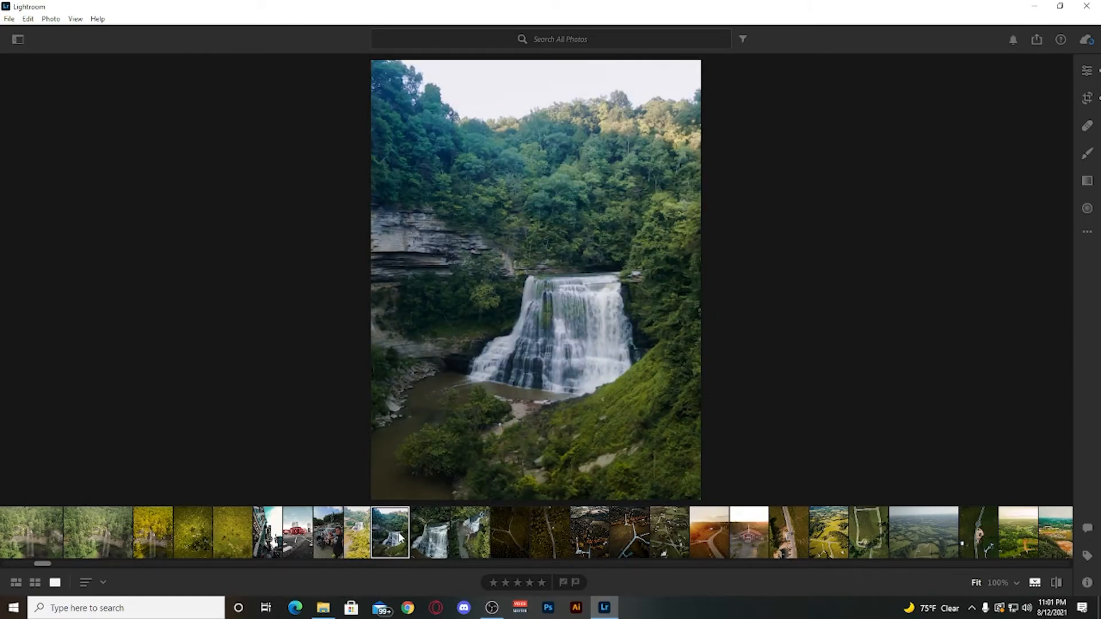
{"action": "left_click", "coordinate": [478, 528]}
{"action": "key", "text": "backslash"}
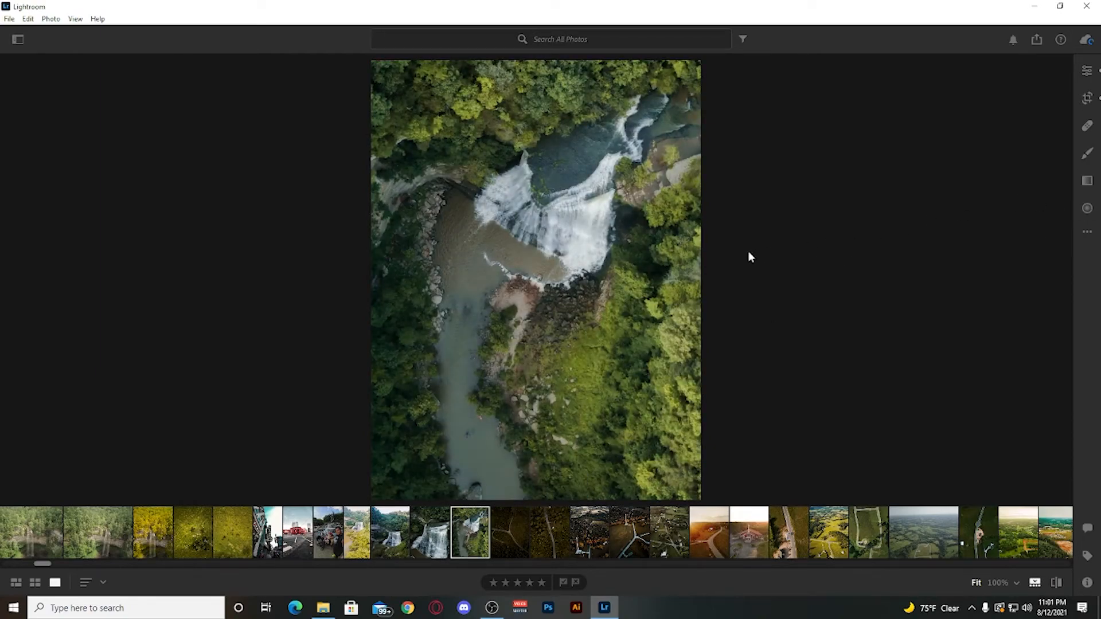
- Look through the other edited aerial photos of roads, fields and the church, and review the three waterfall photos again
{"action": "left_click", "coordinate": [425, 538]}
{"action": "left_click", "coordinate": [505, 542]}
{"action": "left_click", "coordinate": [547, 535]}
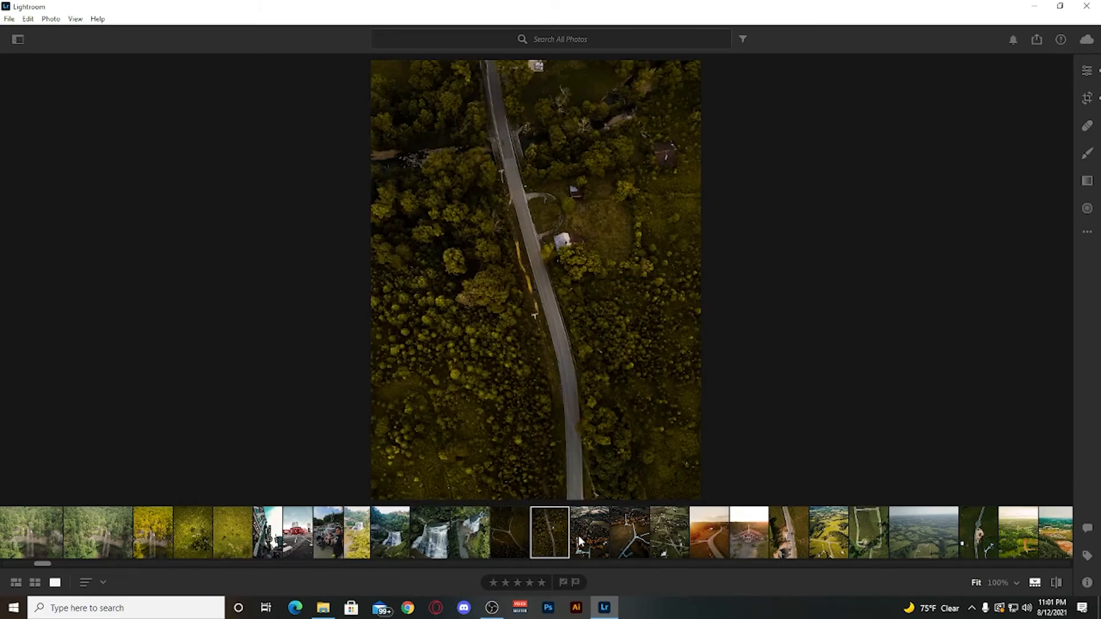
{"action": "left_click", "coordinate": [580, 540]}
{"action": "left_click", "coordinate": [631, 537]}
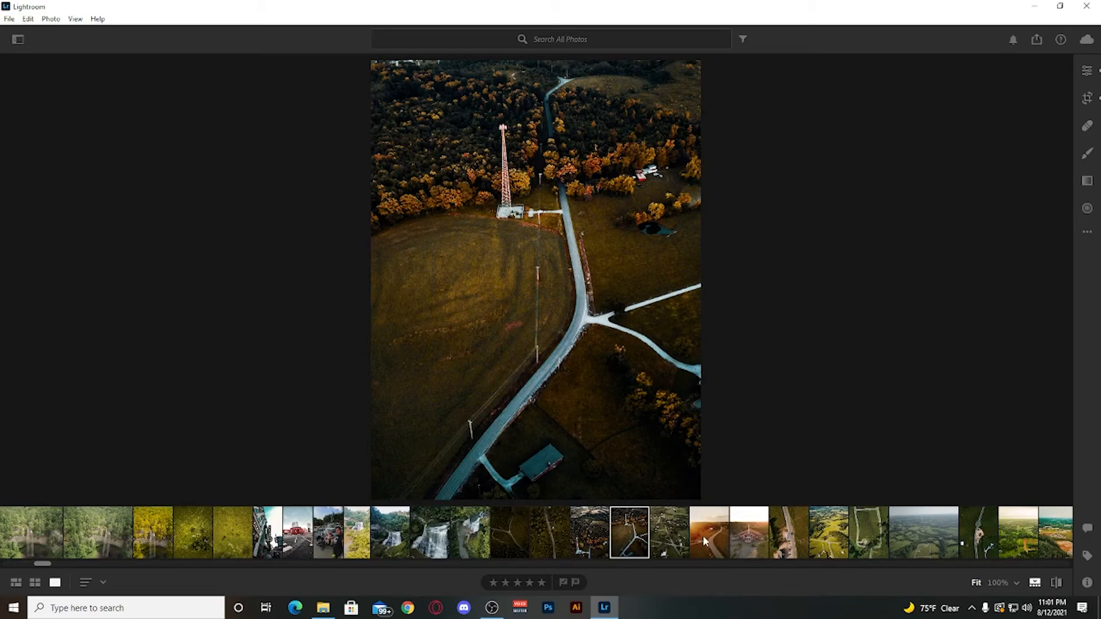
{"action": "left_click", "coordinate": [710, 538]}
{"action": "left_click", "coordinate": [740, 540]}
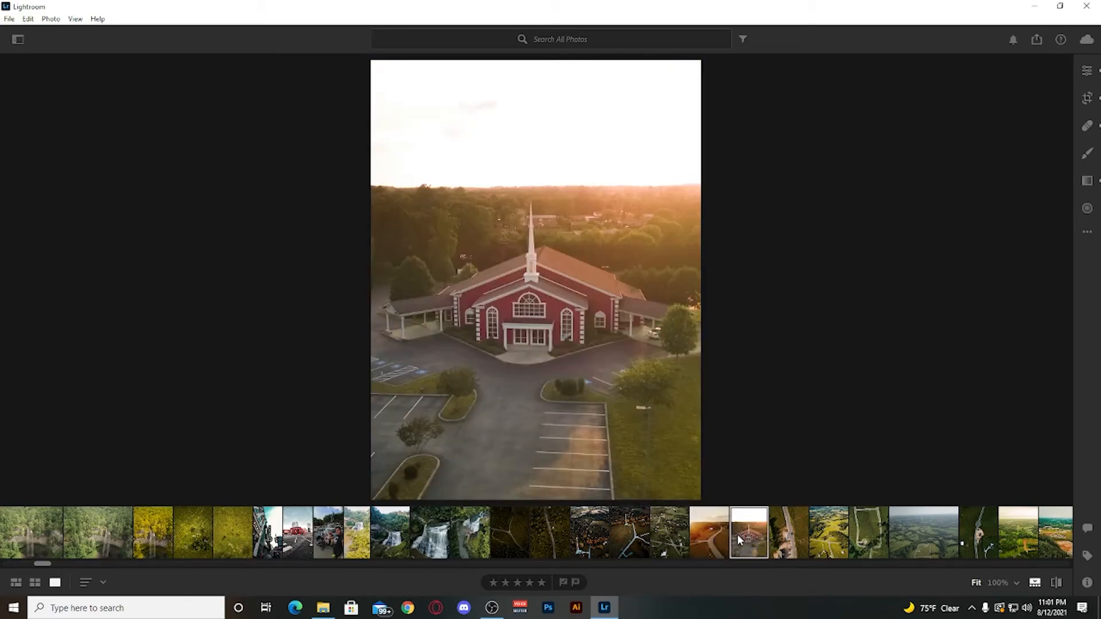
{"action": "left_click", "coordinate": [976, 531]}
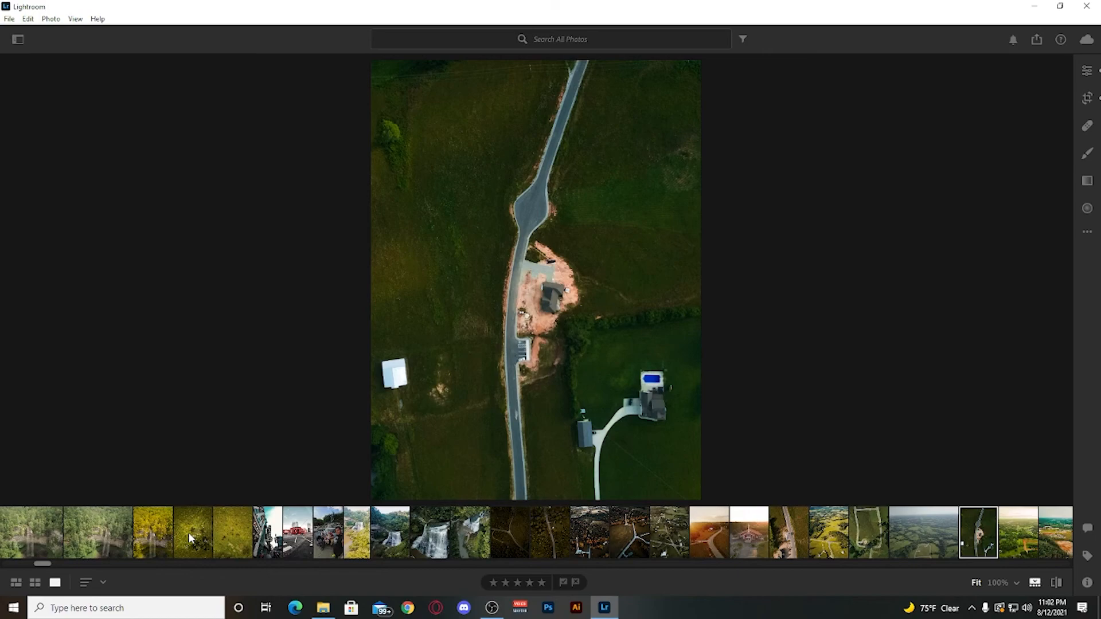
{"action": "left_click", "coordinate": [443, 529]}
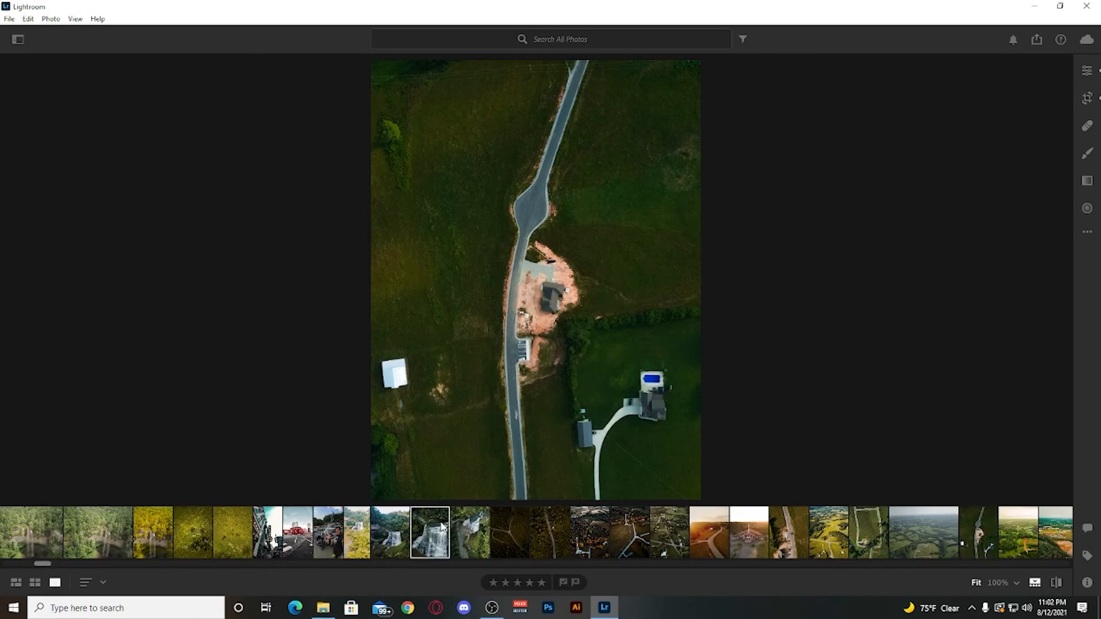
{"action": "left_click", "coordinate": [373, 535]}
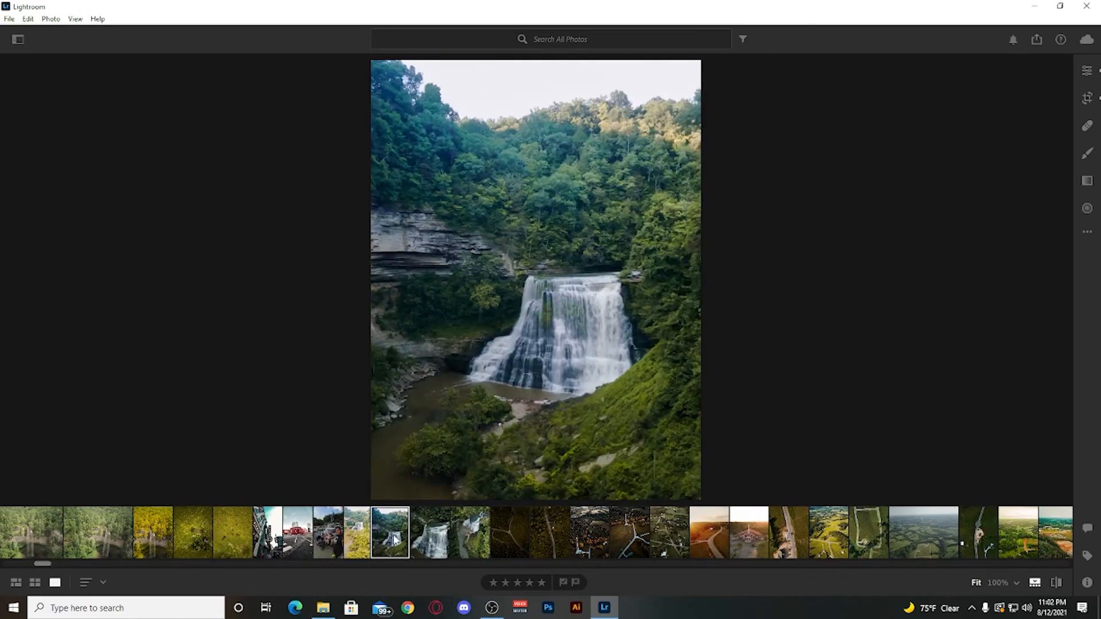
{"action": "left_click", "coordinate": [466, 543]}
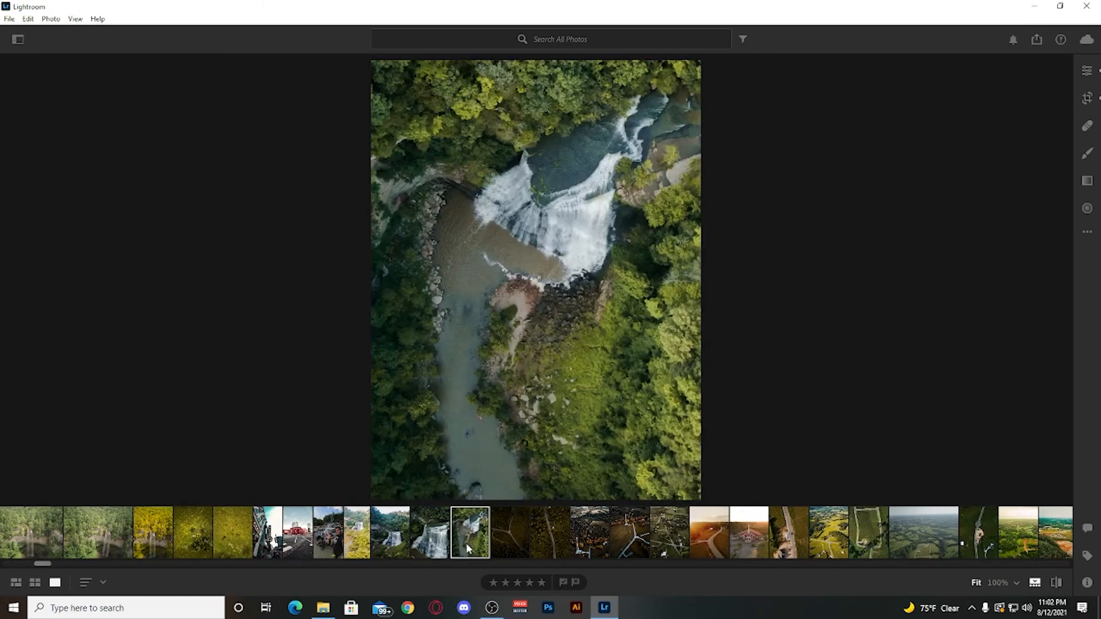